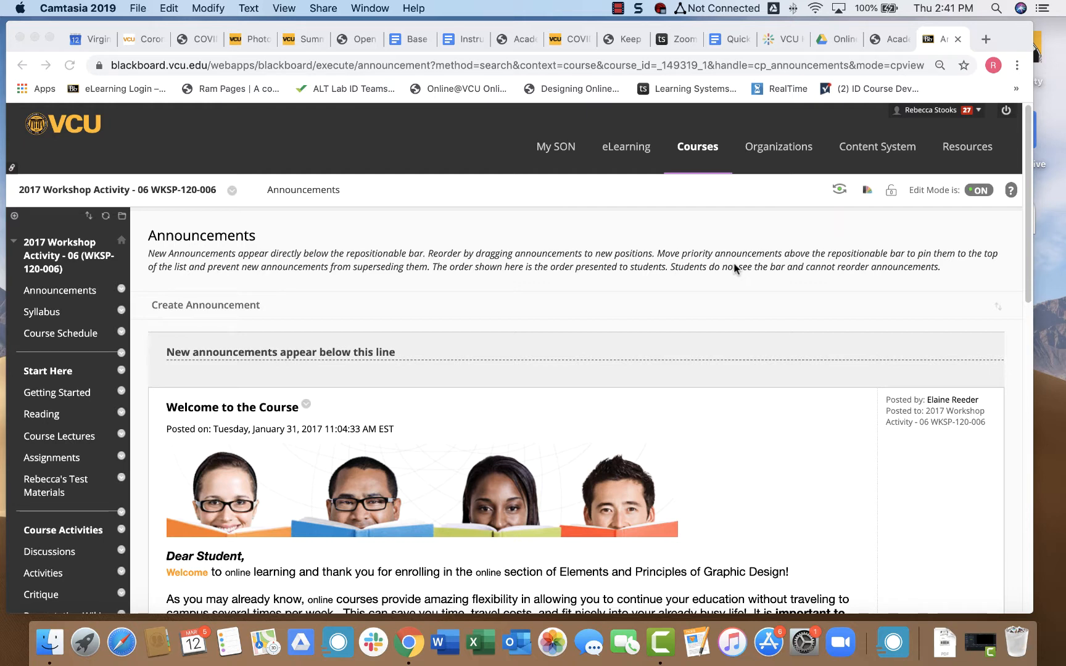
Scroll past the Welcome announcement and go to the course's Exams area.
scroll(62, 483, "down", 3)
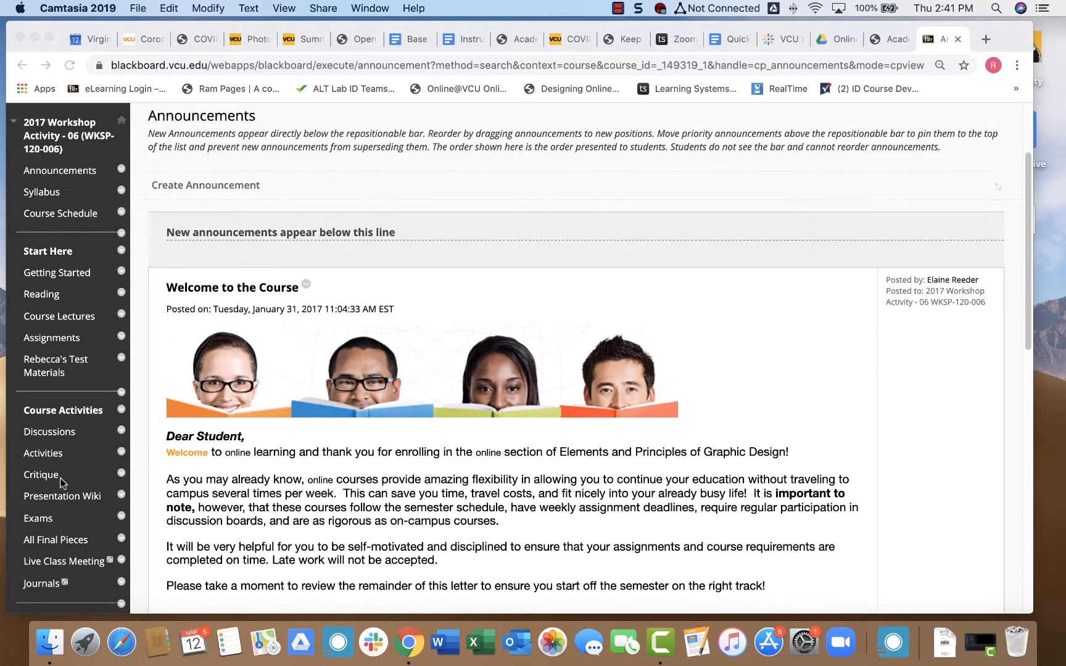
left_click(45, 523)
In the Exams area, choose Test from the Assessments menu.
left_click(41, 523)
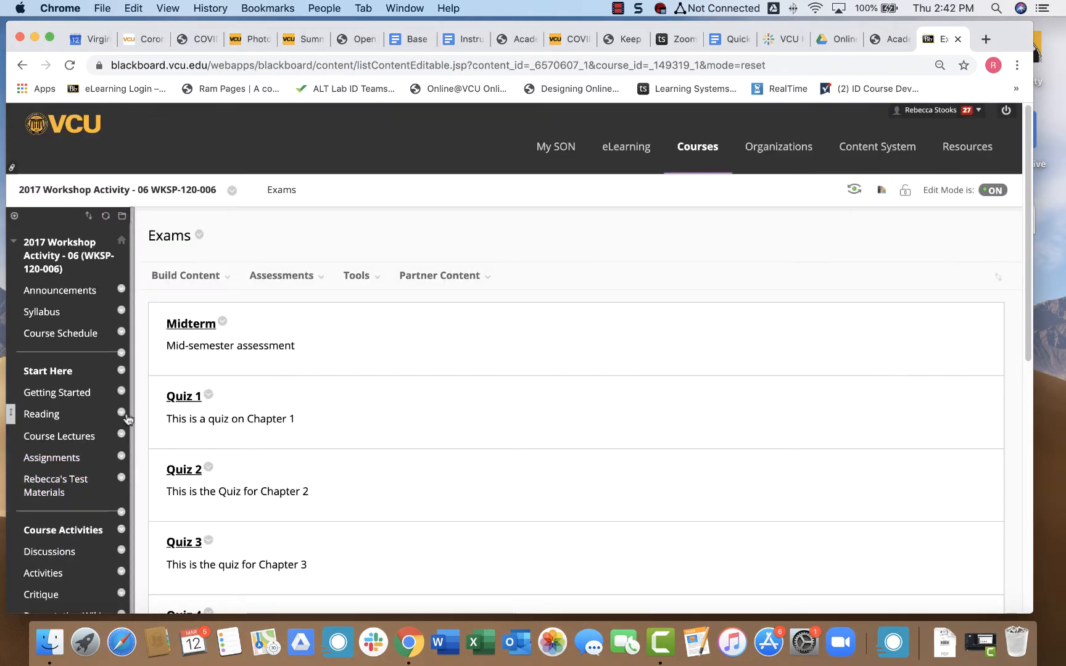
left_click(185, 275)
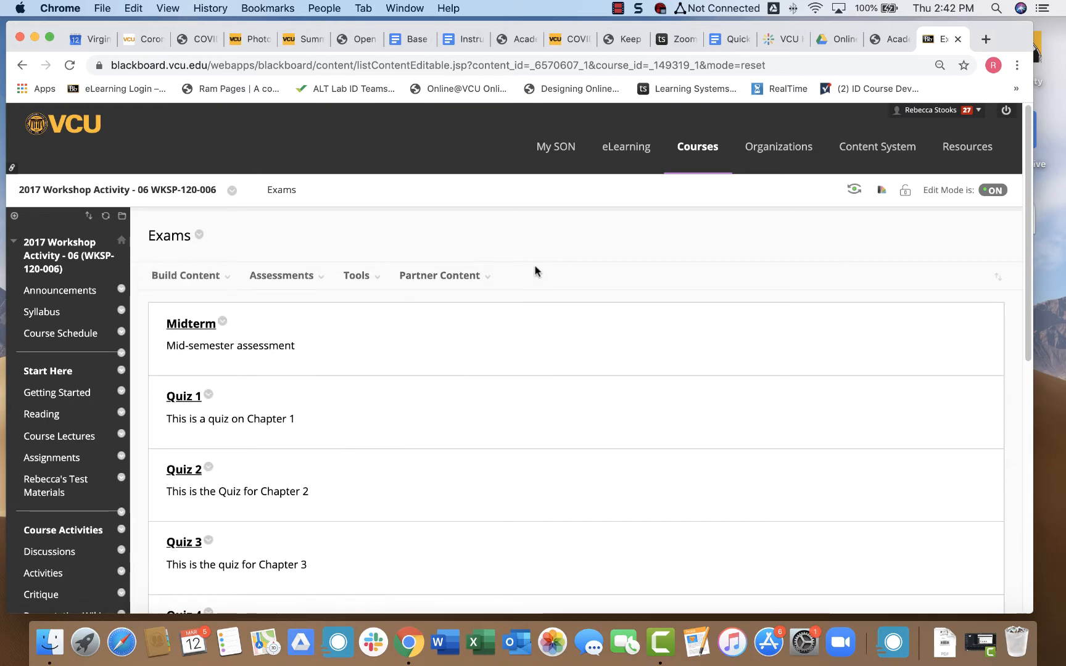
left_click(185, 276)
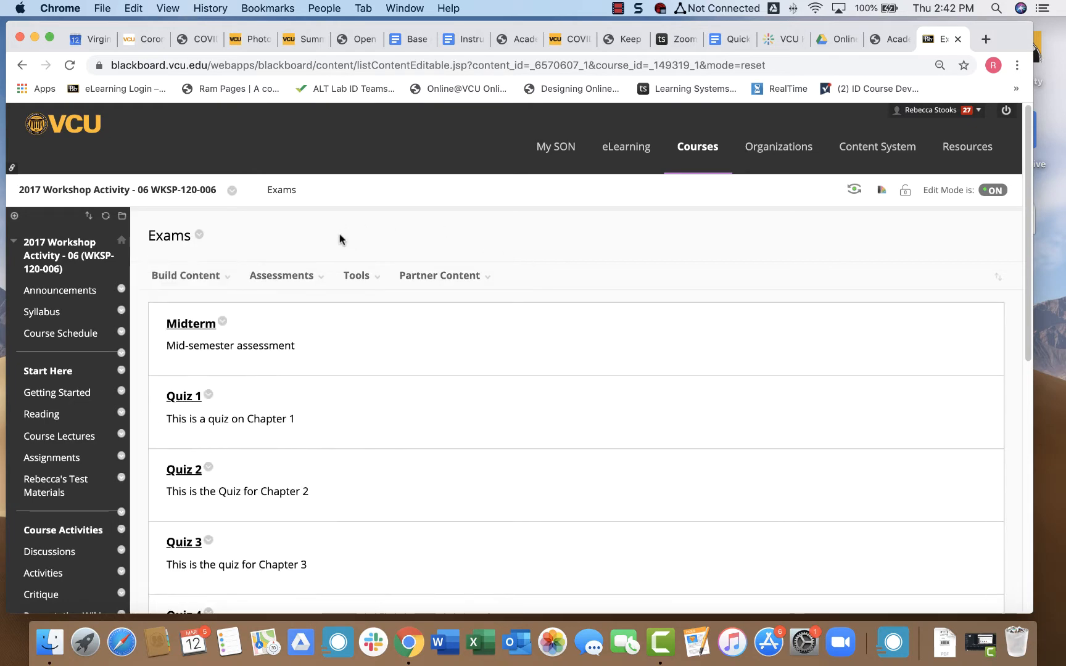
left_click(278, 276)
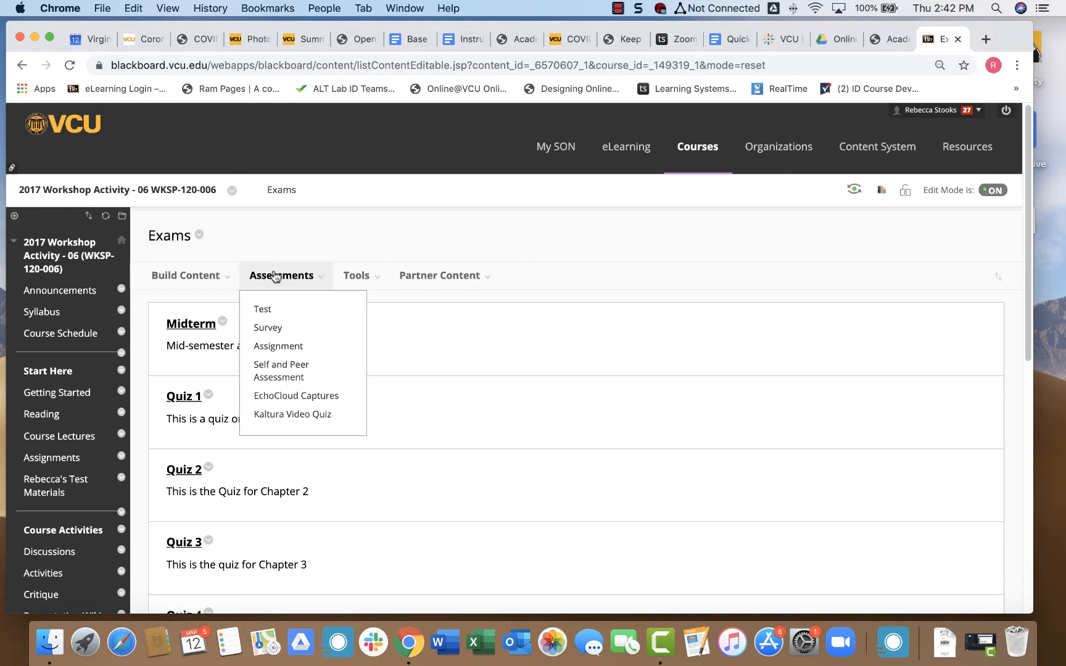
left_click(263, 310)
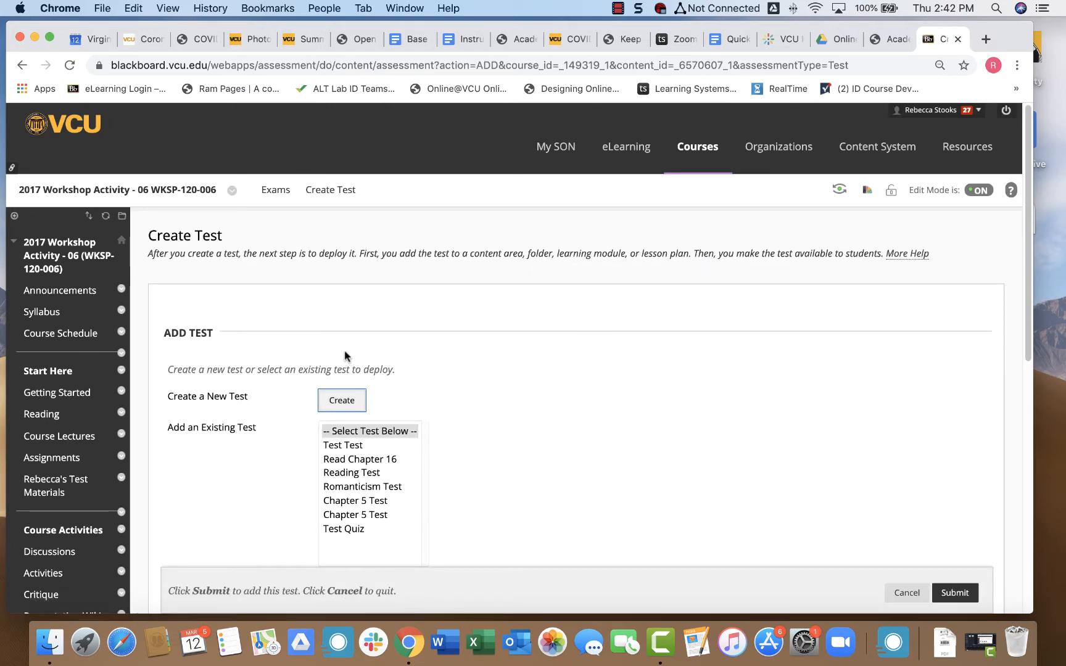
Create a new test named 'Chapter 5 Test' with an empty description and instructions.
left_click(329, 405)
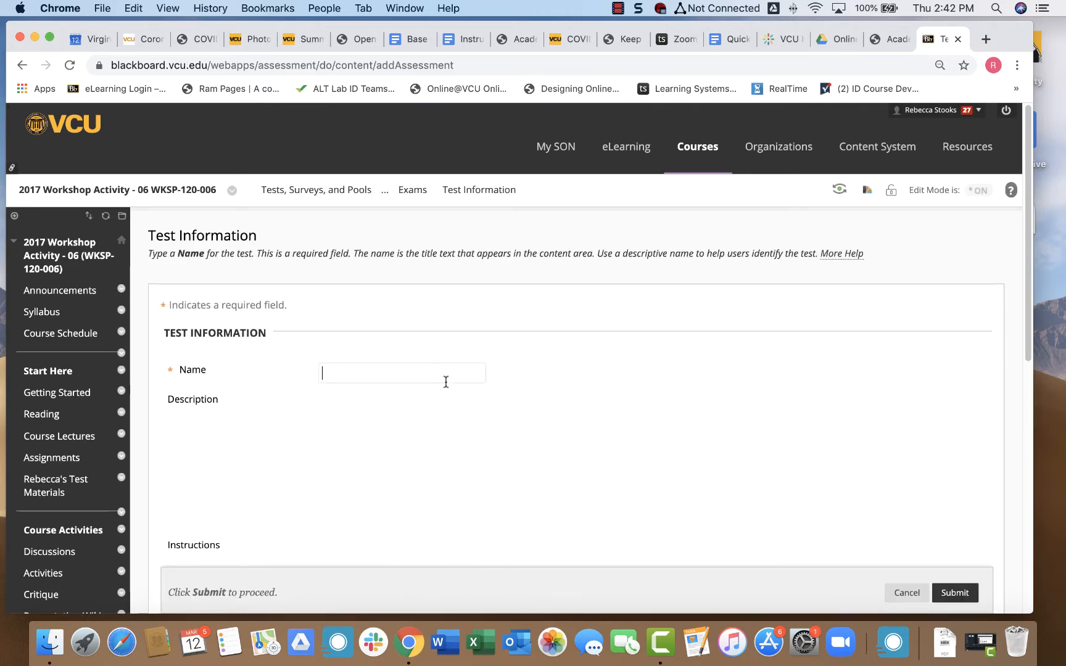
scroll(533, 386, "down", 5)
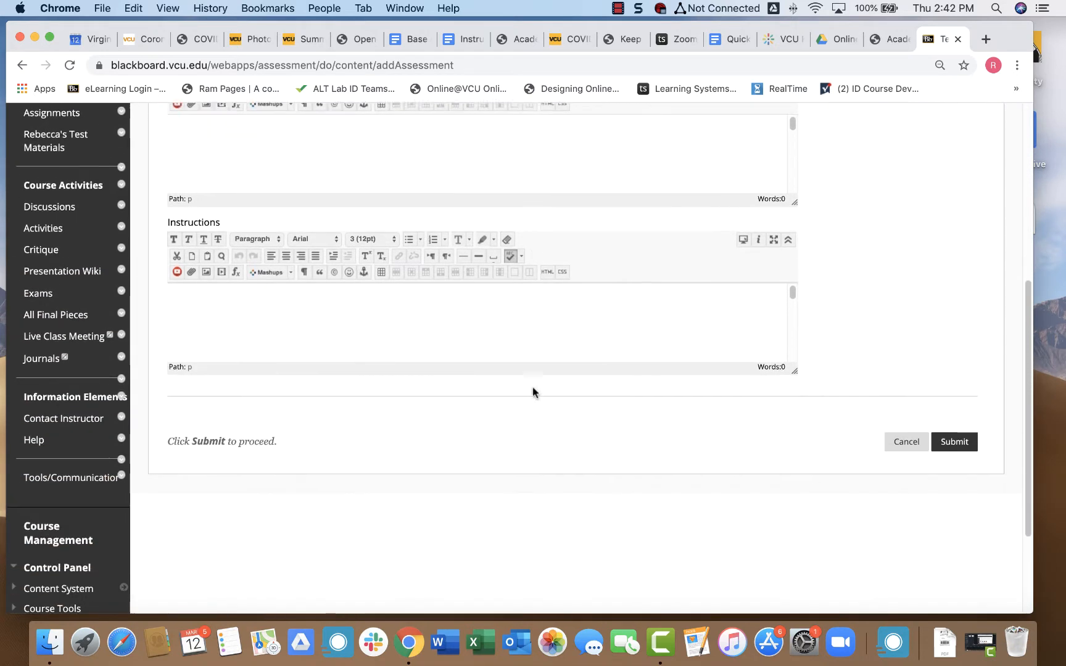
scroll(532, 388, "up", 4)
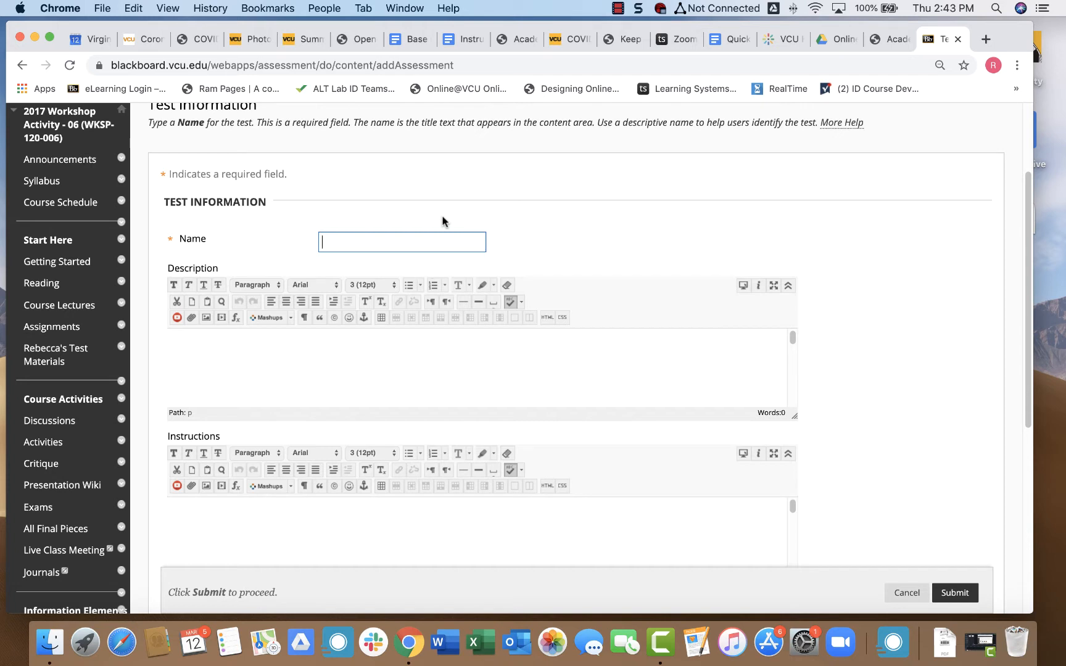
type("Chapte")
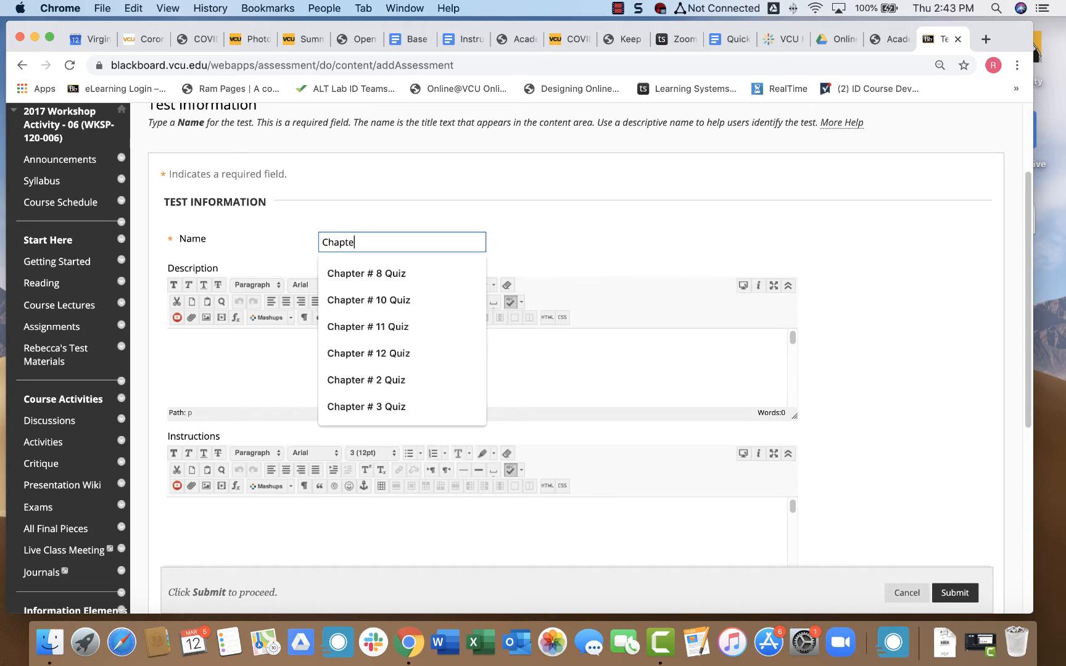
type("r 5 Test")
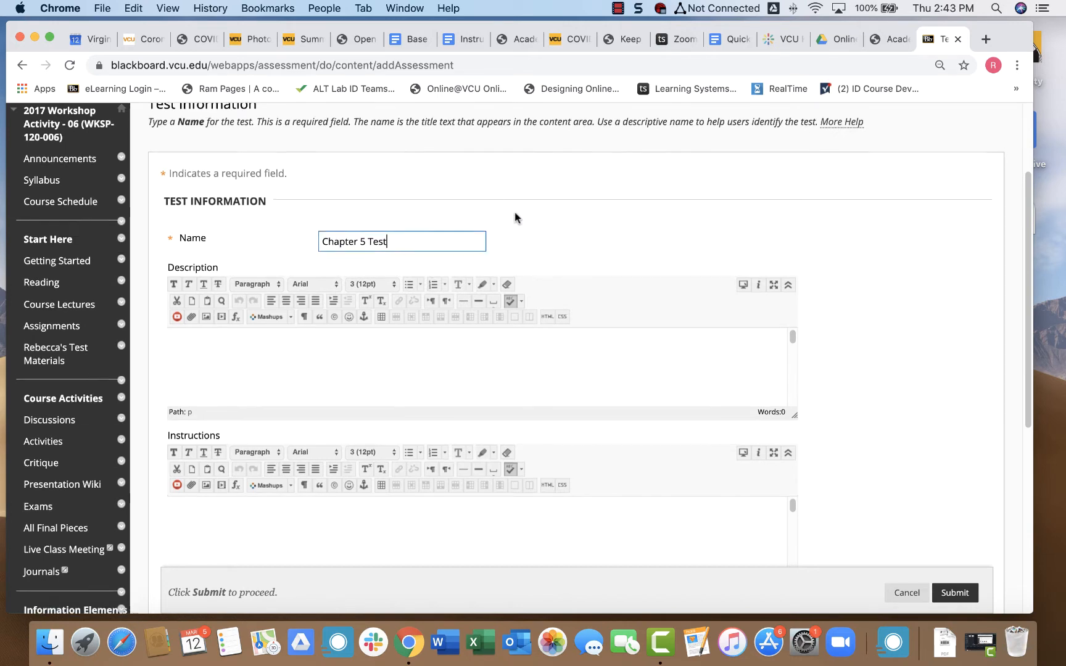
scroll(514, 217, "down", 1)
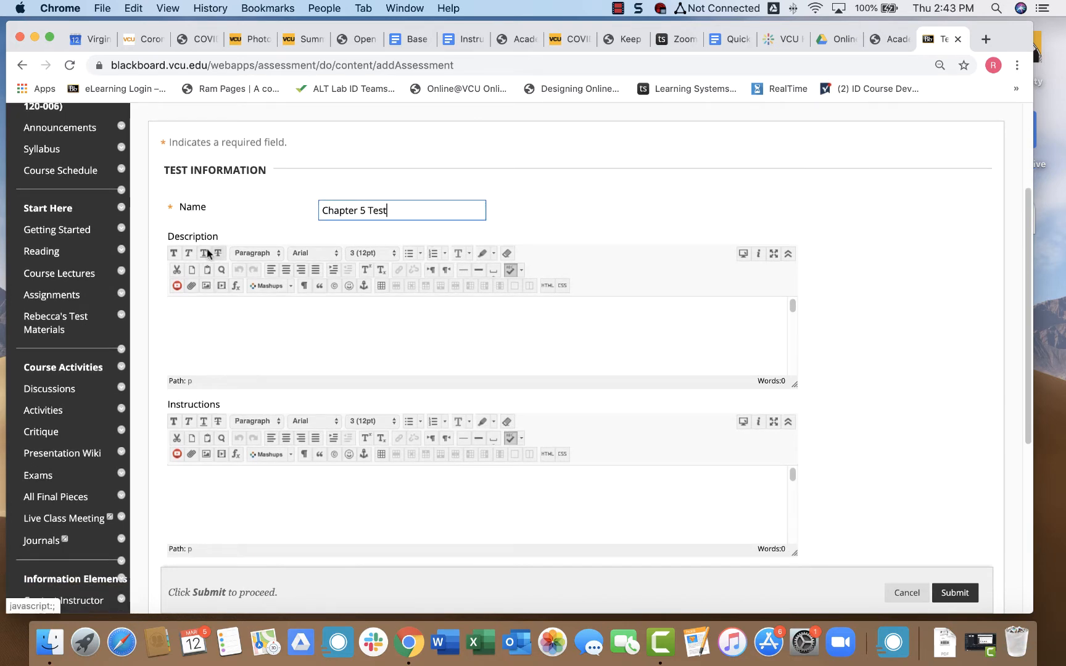
scroll(262, 323, "down", 2)
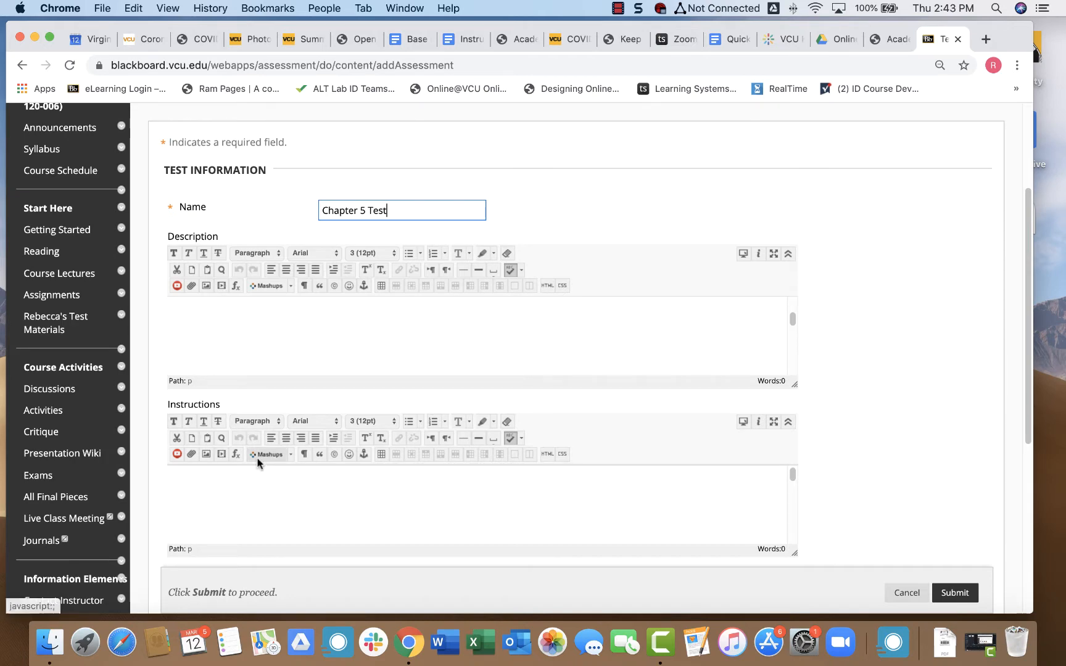
scroll(829, 350, "down", 3)
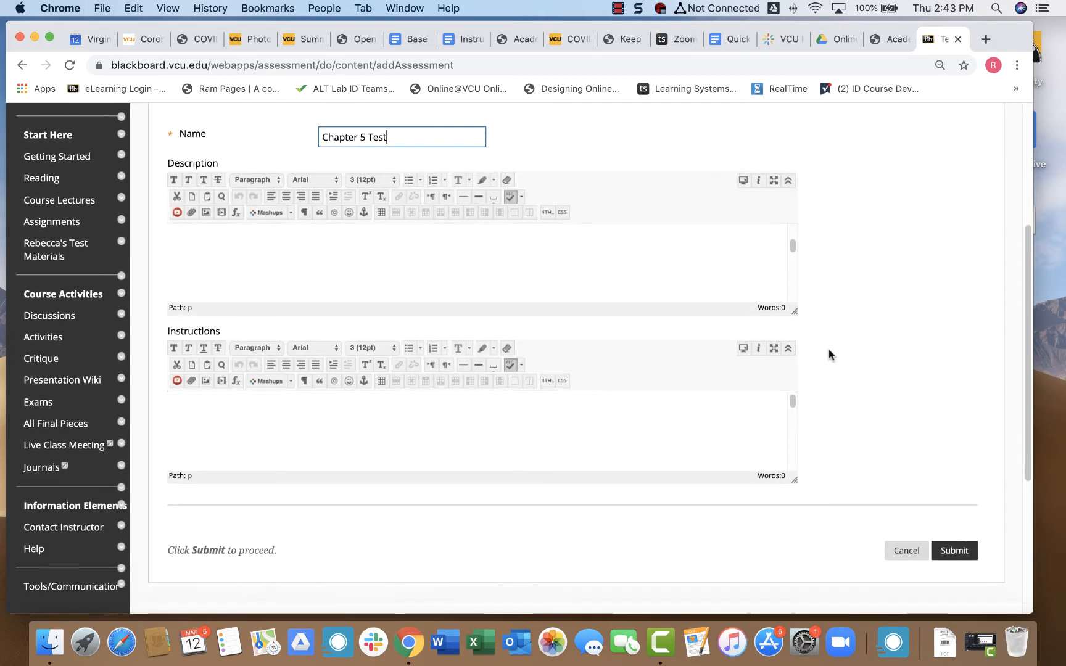
left_click(953, 551)
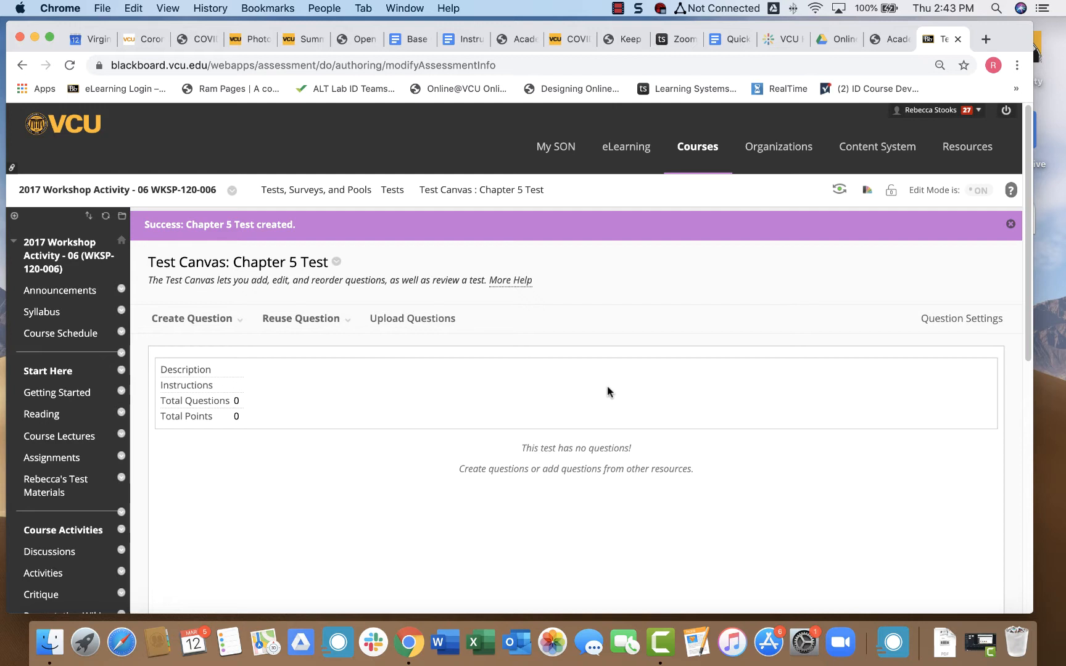
Choose Multiple Choice from the Create Question list for Chapter 5 Test.
left_click(196, 321)
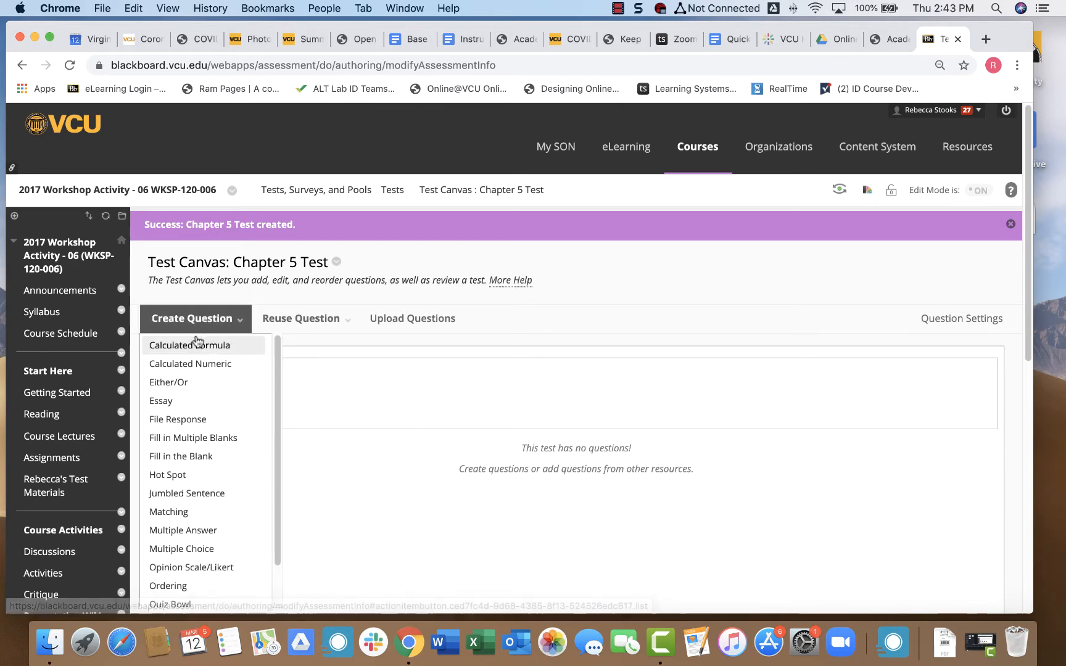
scroll(197, 387, "down", 3)
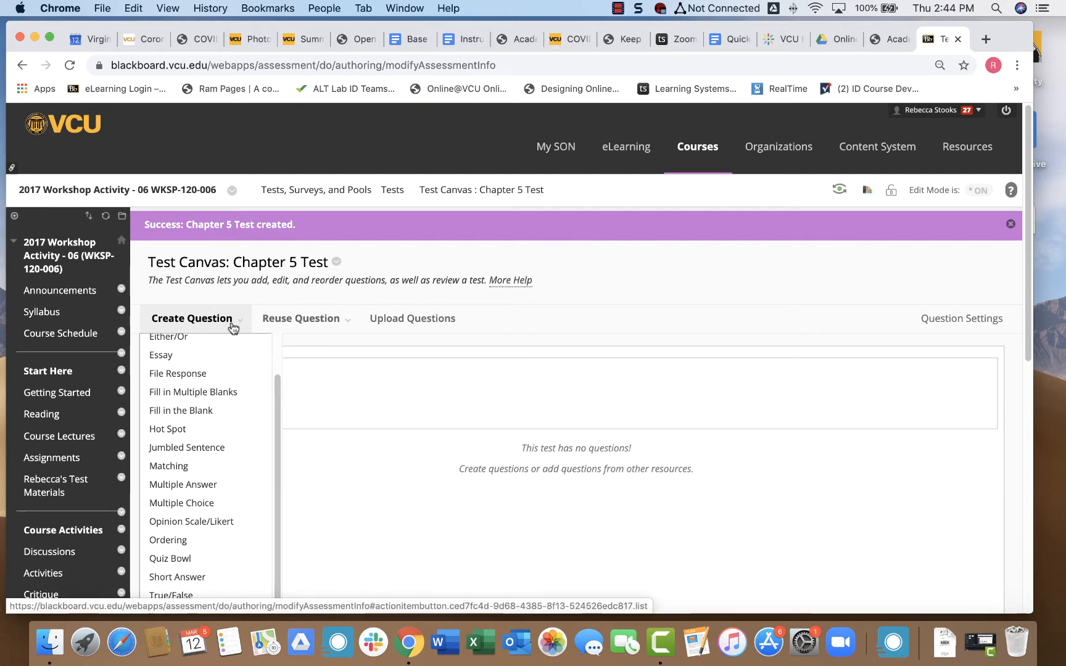
left_click(191, 504)
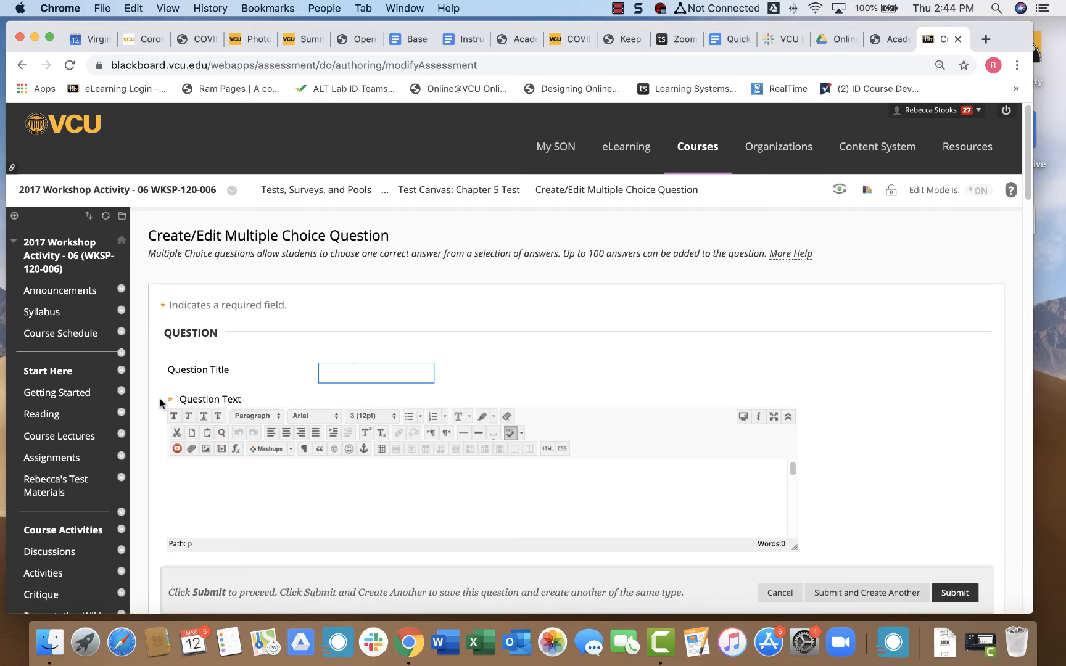
scroll(159, 403, "down", 1)
scroll(159, 403, "down", 3)
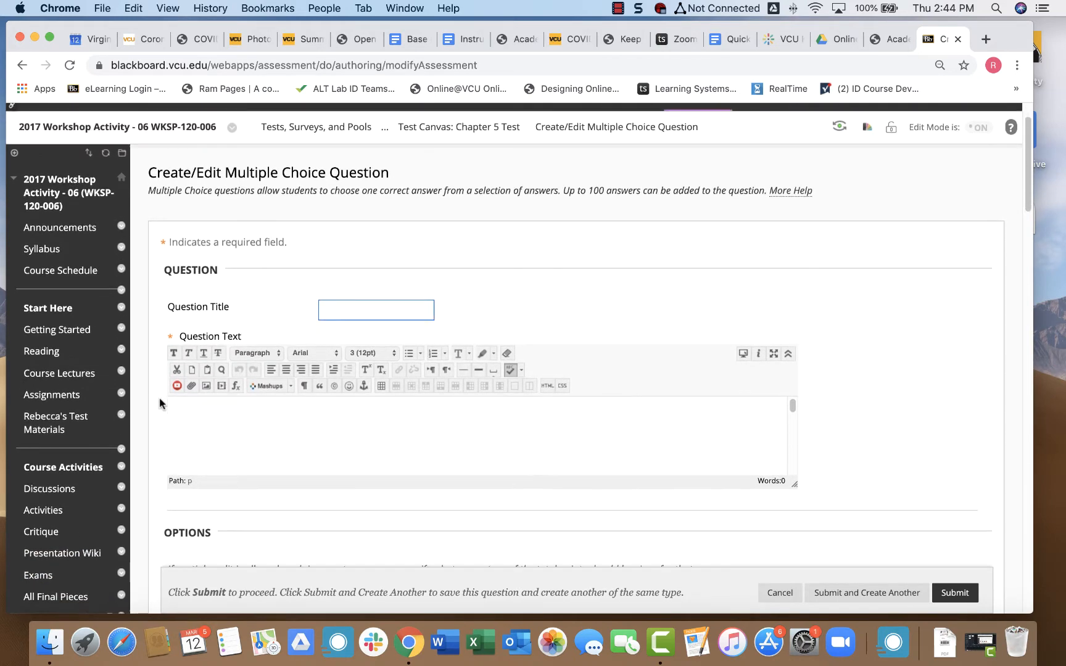
scroll(159, 403, "down", 1)
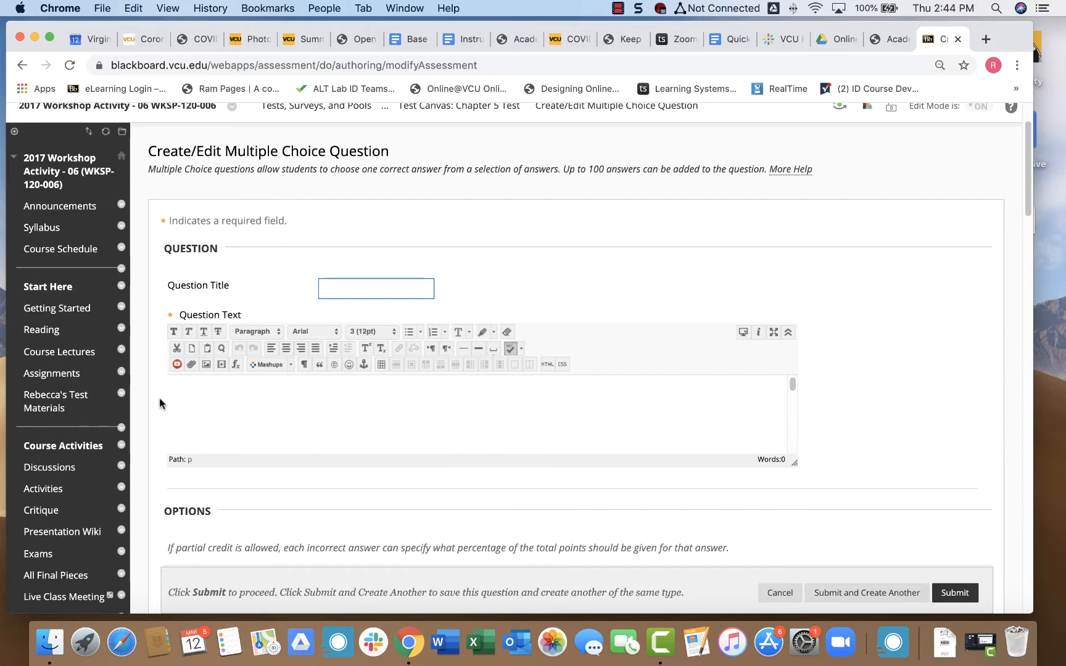
scroll(164, 379, "down", 15)
scroll(164, 385, "down", 9)
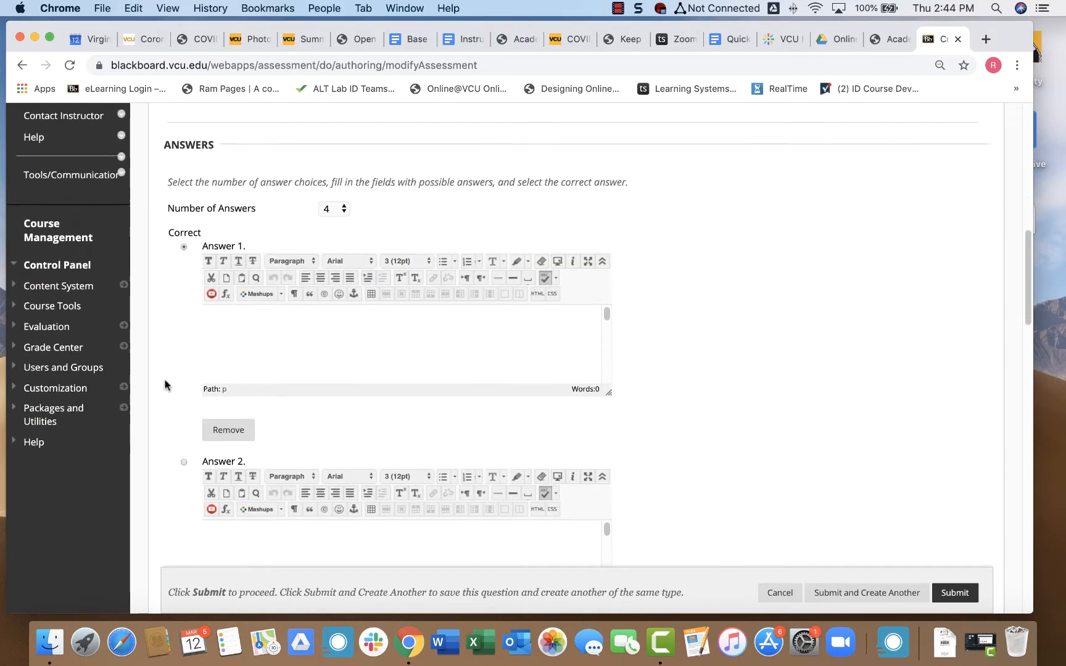
scroll(165, 385, "up", 20)
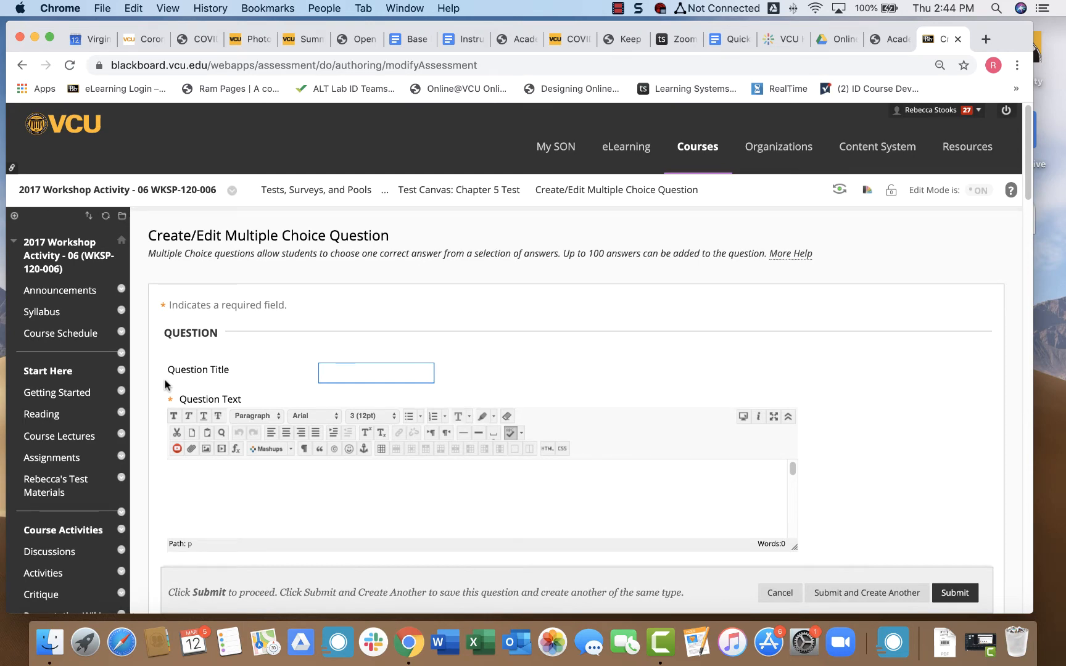
scroll(256, 364, "down", 1)
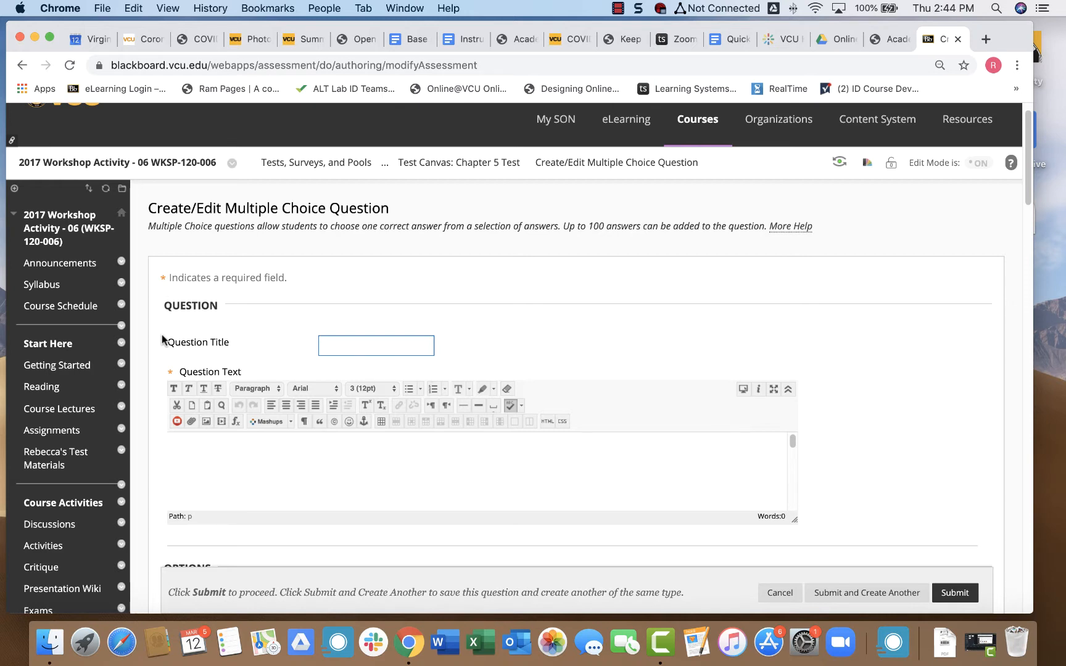
scroll(153, 373, "down", 2)
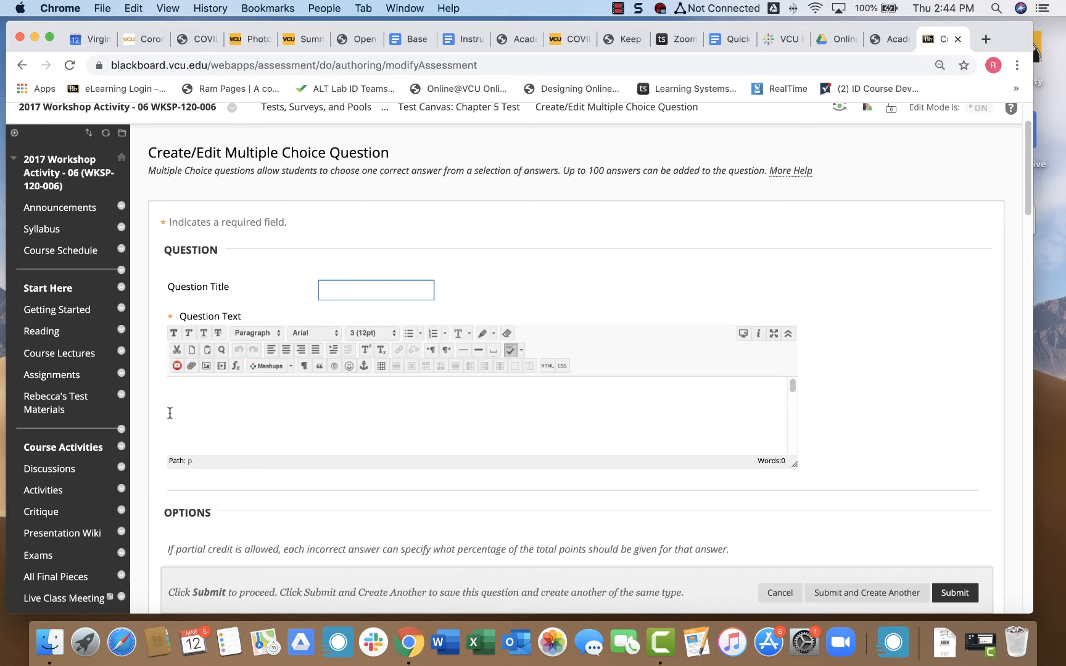
left_click(193, 405)
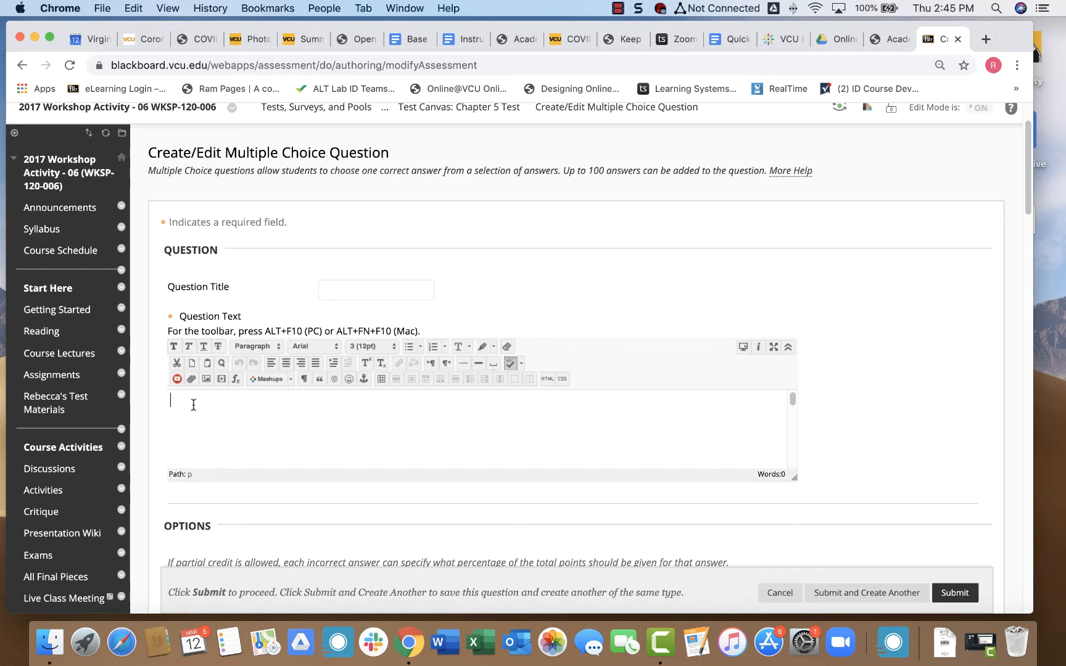
left_click(193, 405)
type("Who wrote the play")
key("super+i")
type("MAcbet")
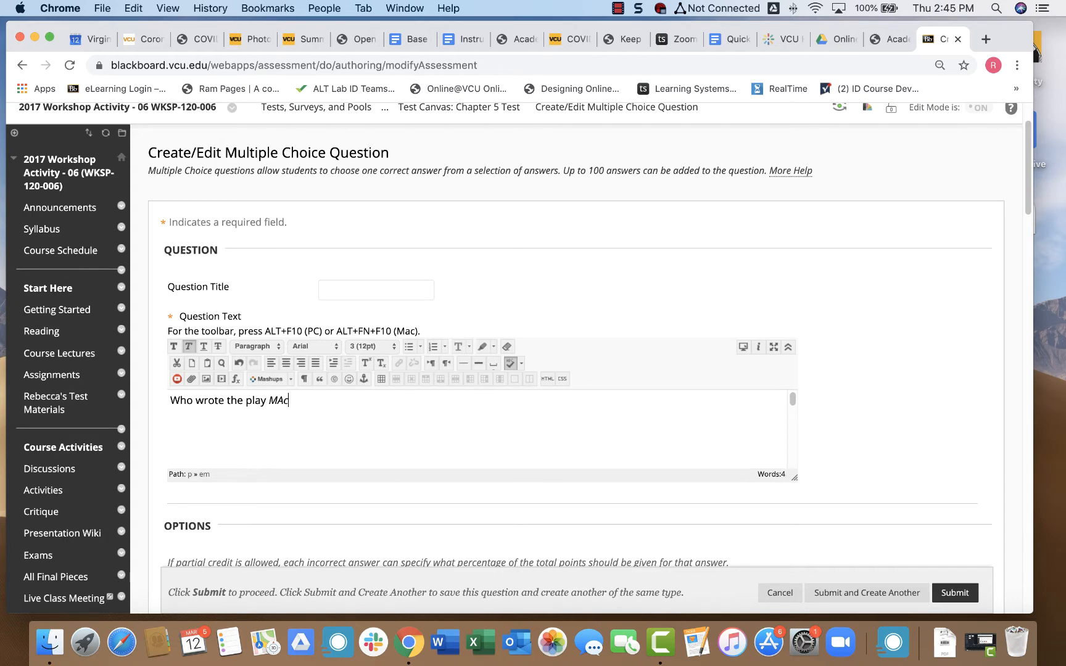
key("BackSpace")
key("BackSpace")
key("BackSpace")
key("BackSpace")
key("BackSpace")
type("acbeth")
key("super+i")
type("?")
scroll(160, 332, "down", 5)
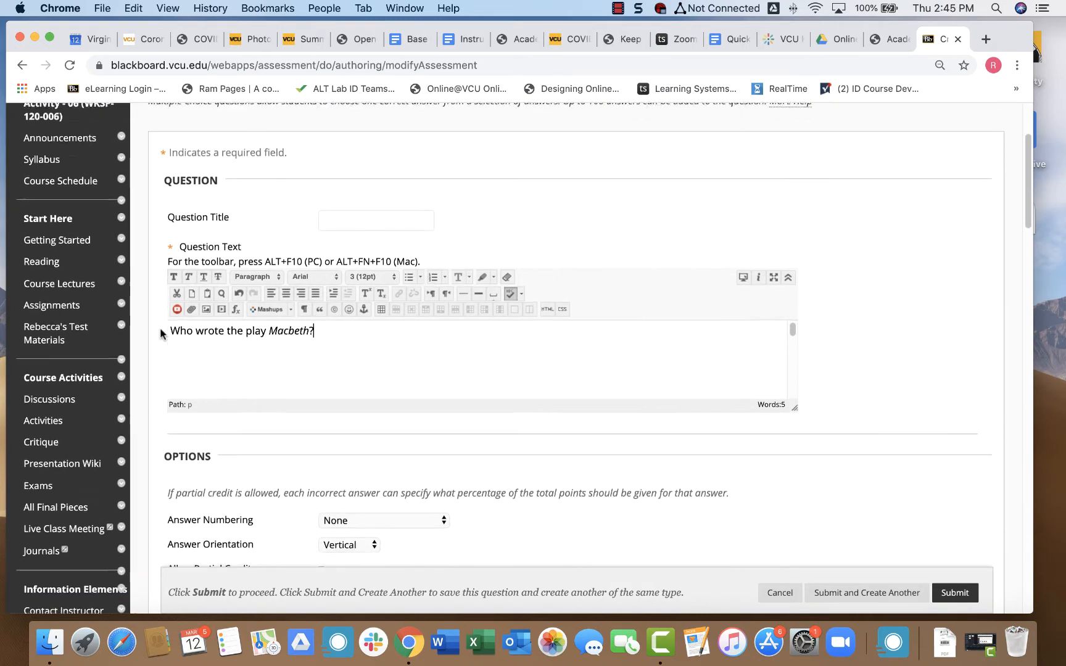
scroll(161, 334, "down", 3)
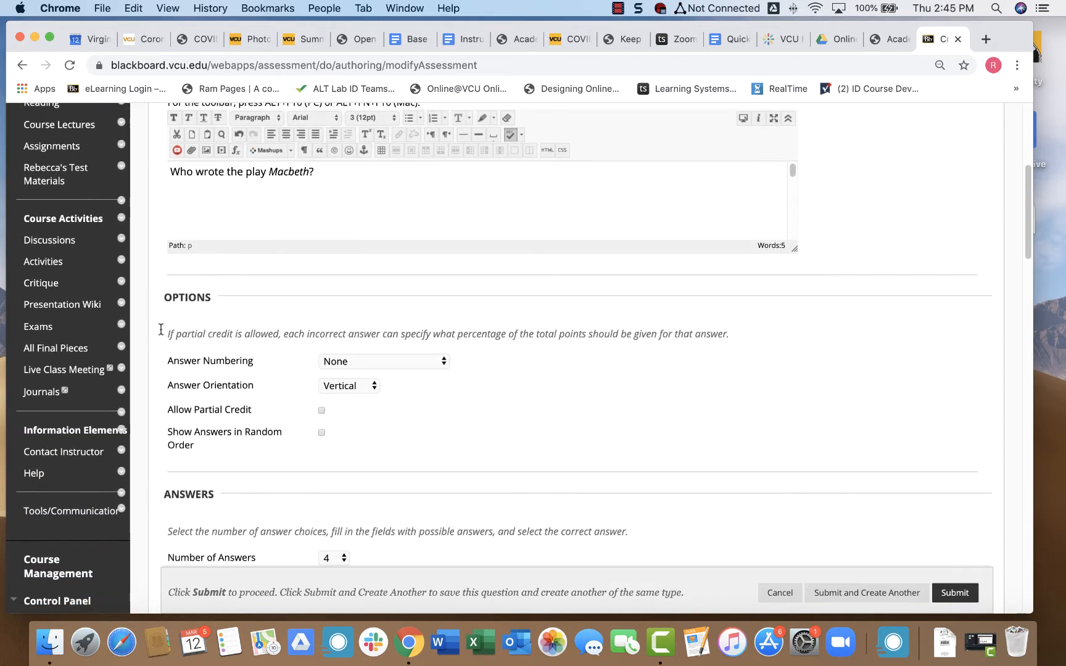
scroll(161, 333, "down", 2)
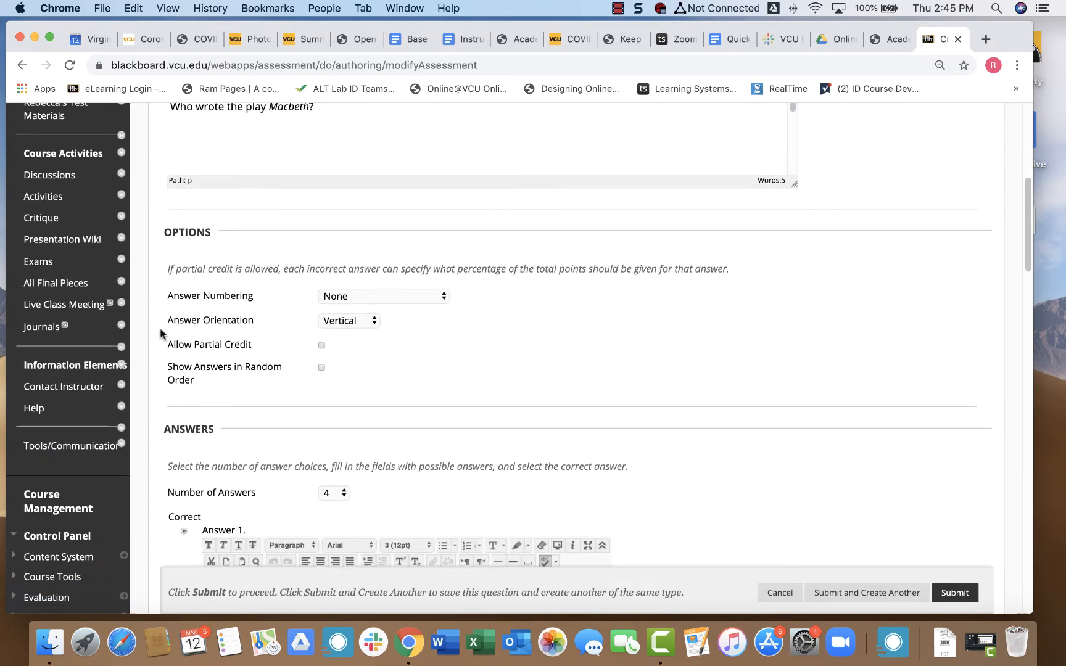
scroll(160, 334, "down", 1)
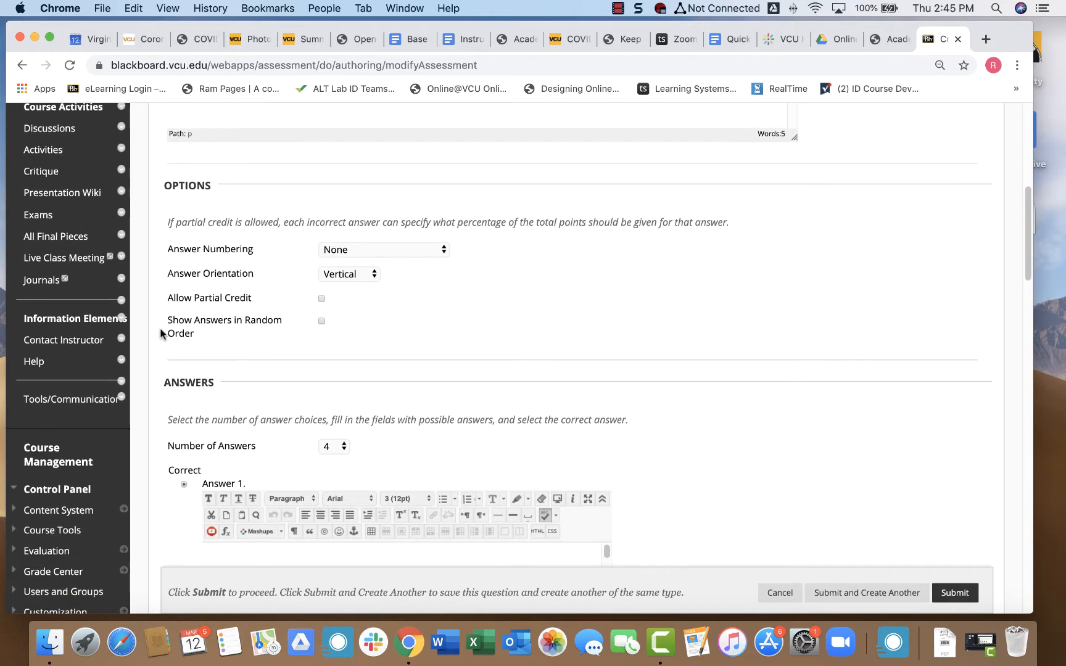
Set answer numbering to Uppercase Letters (A, B, C) and keep four answers.
left_click(359, 249)
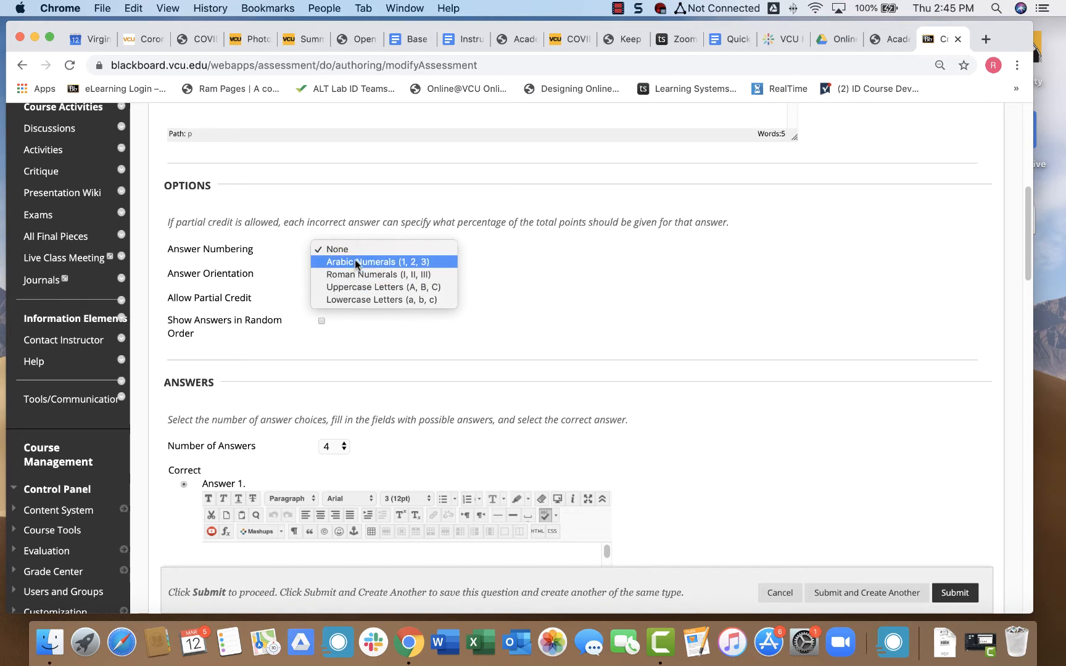
left_click(355, 288)
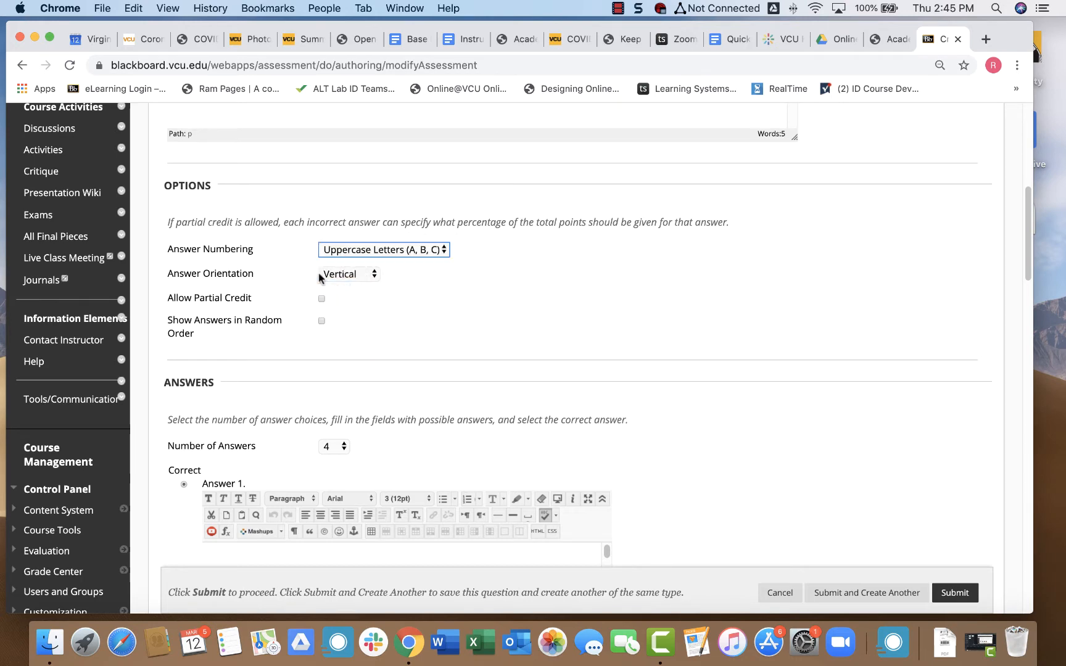
scroll(297, 269, "down", 2)
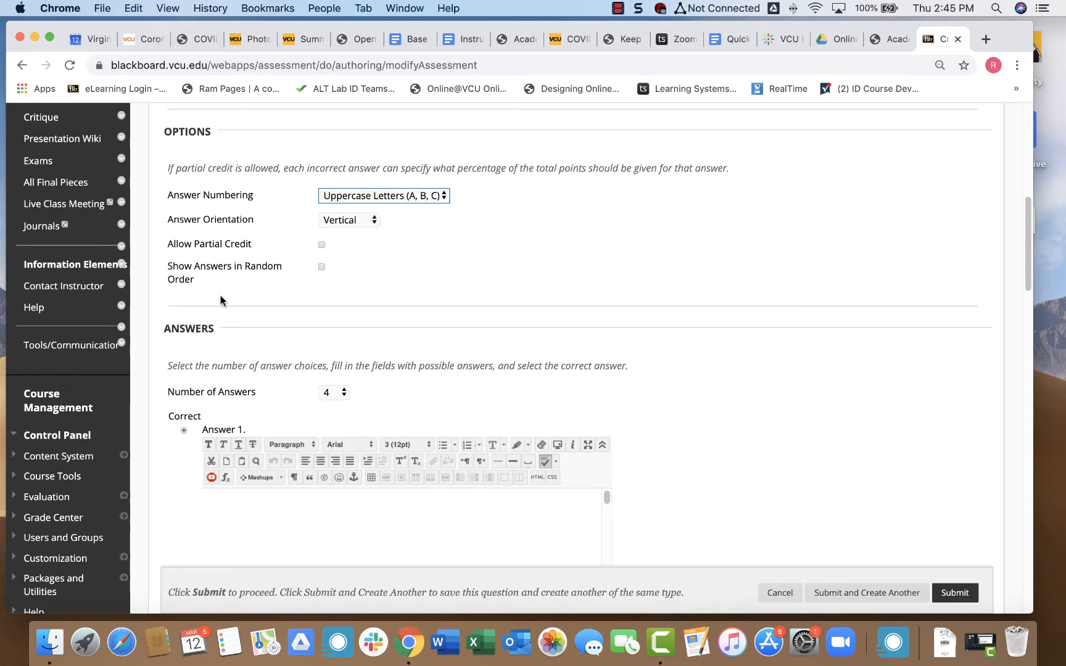
scroll(220, 300, "down", 4)
scroll(220, 300, "down", 4)
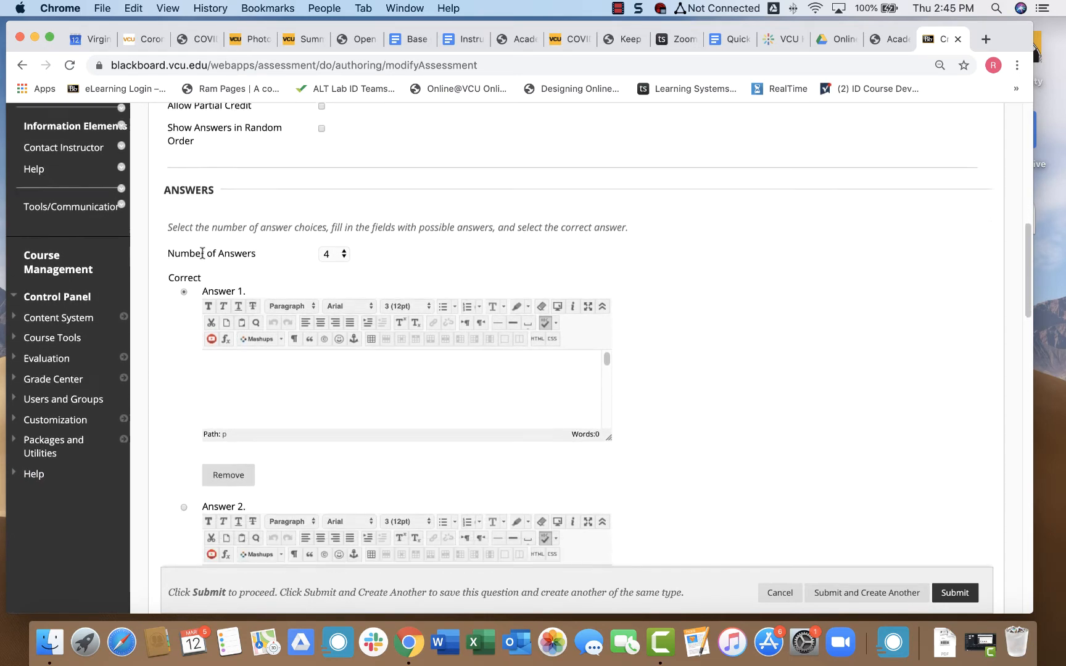
scroll(202, 253, "down", 1)
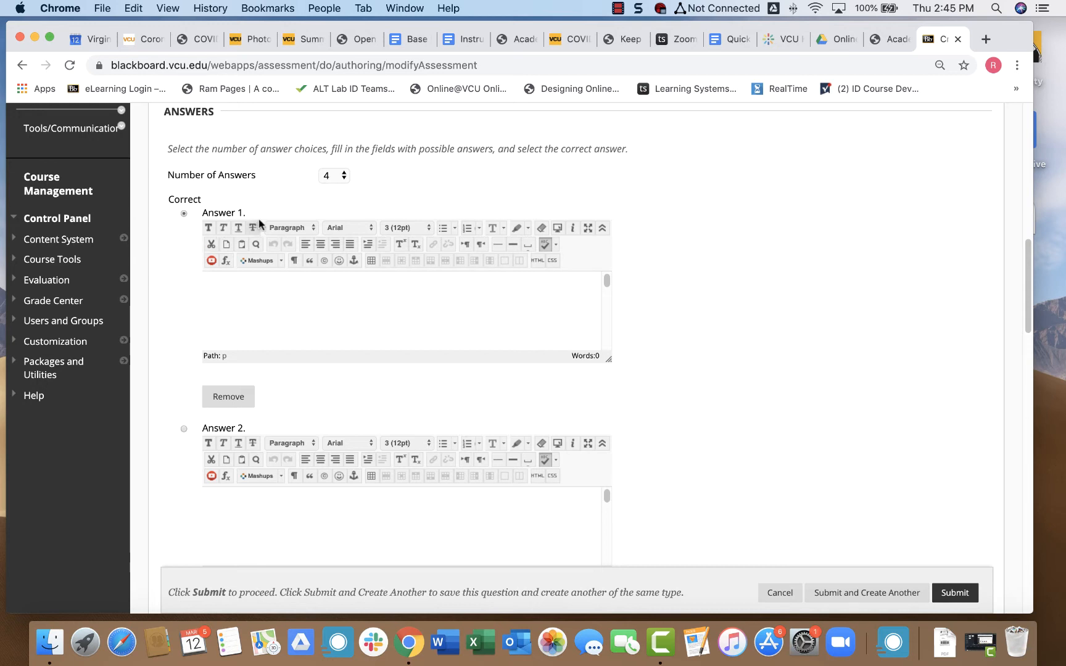
scroll(203, 410, "down", 4)
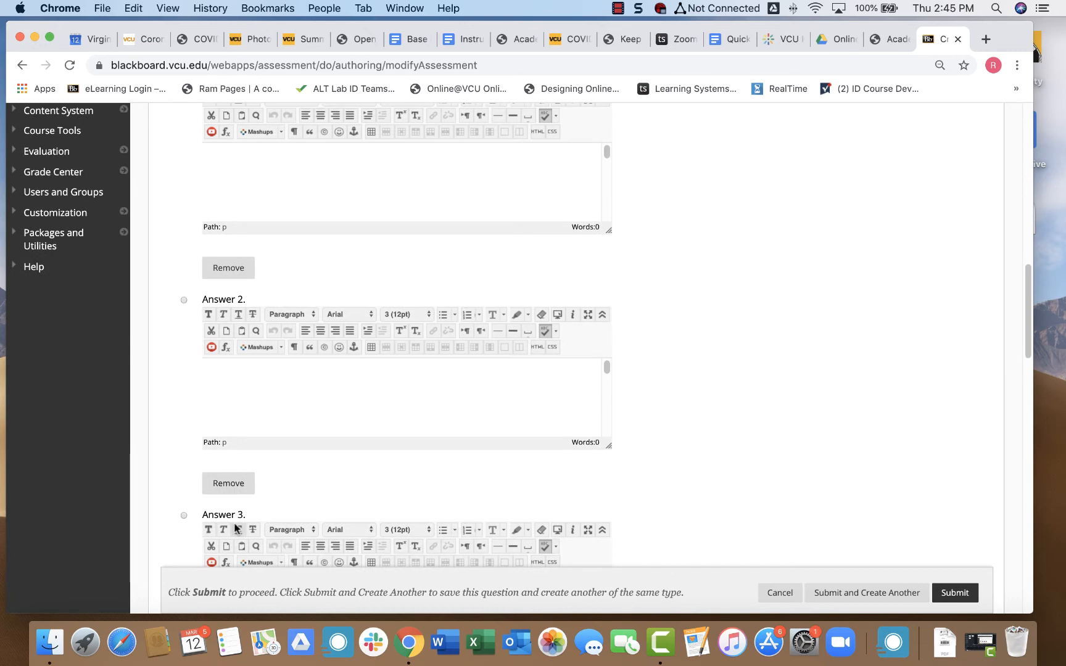
scroll(191, 355, "up", 5)
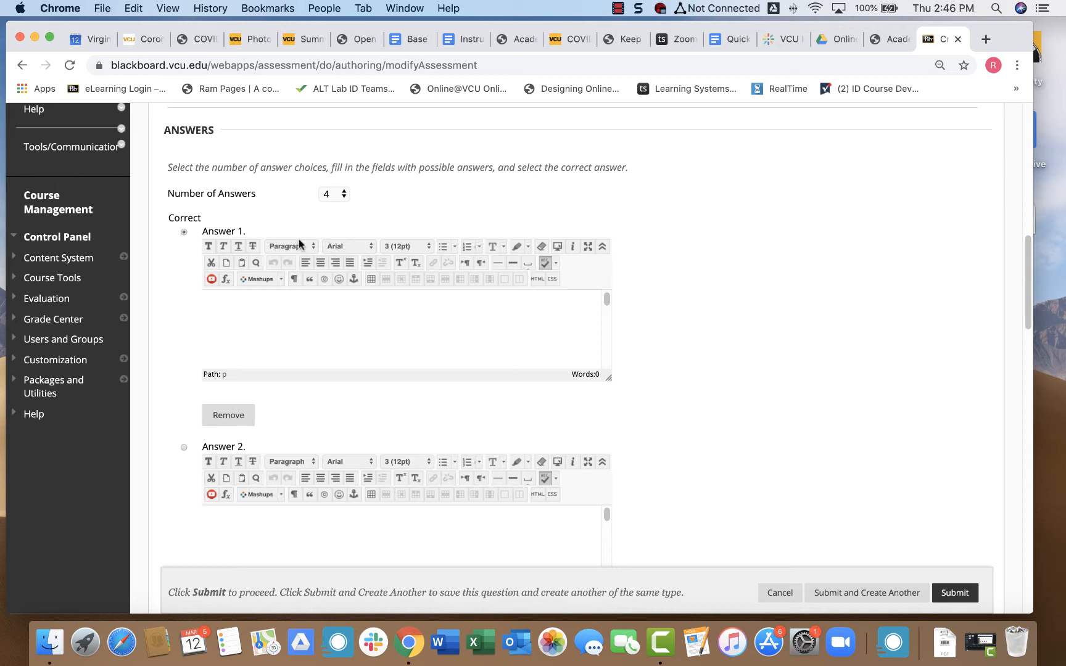
left_click(336, 194)
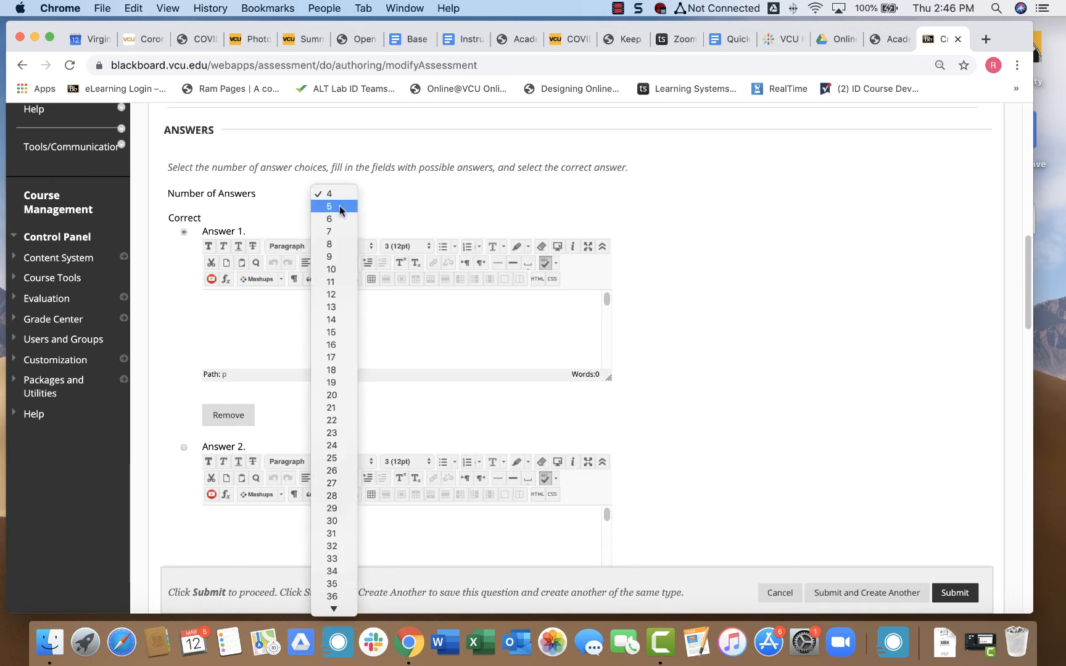
left_click(388, 175)
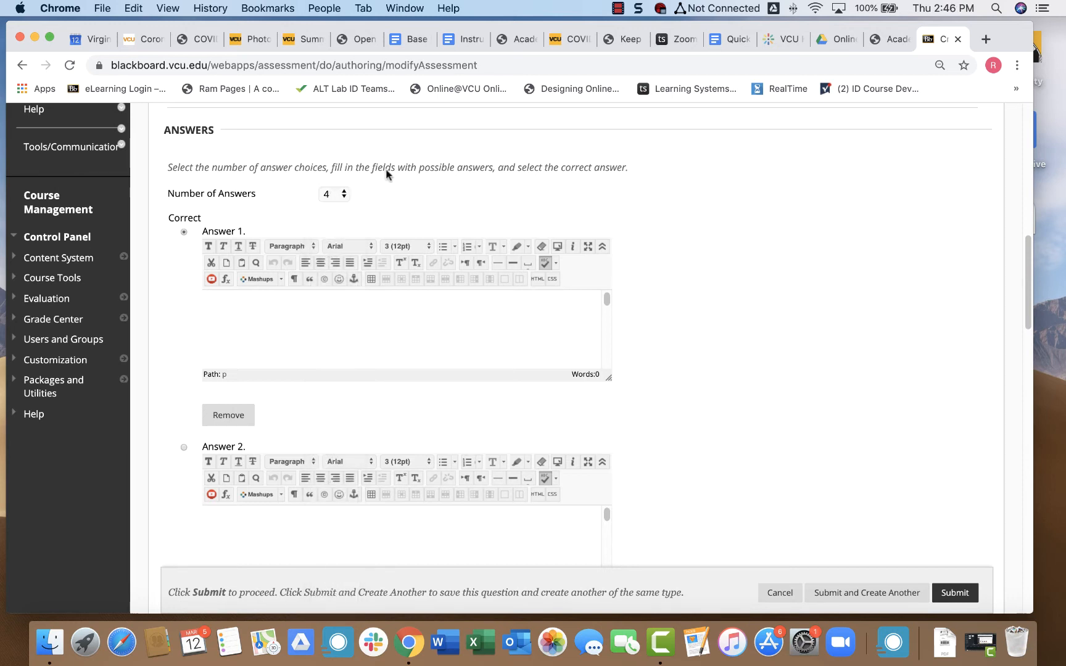
Enter Shakespeare and Faulkner as answers 1 and 2.
left_click(253, 317)
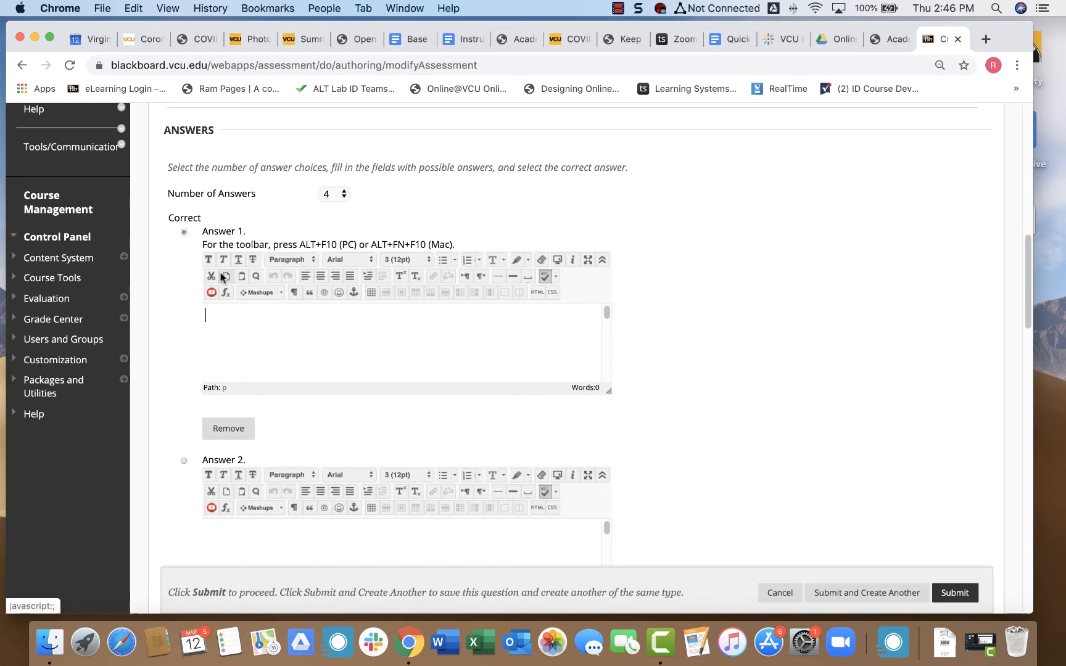
type("Shakespeare")
scroll(164, 314, "down", 4)
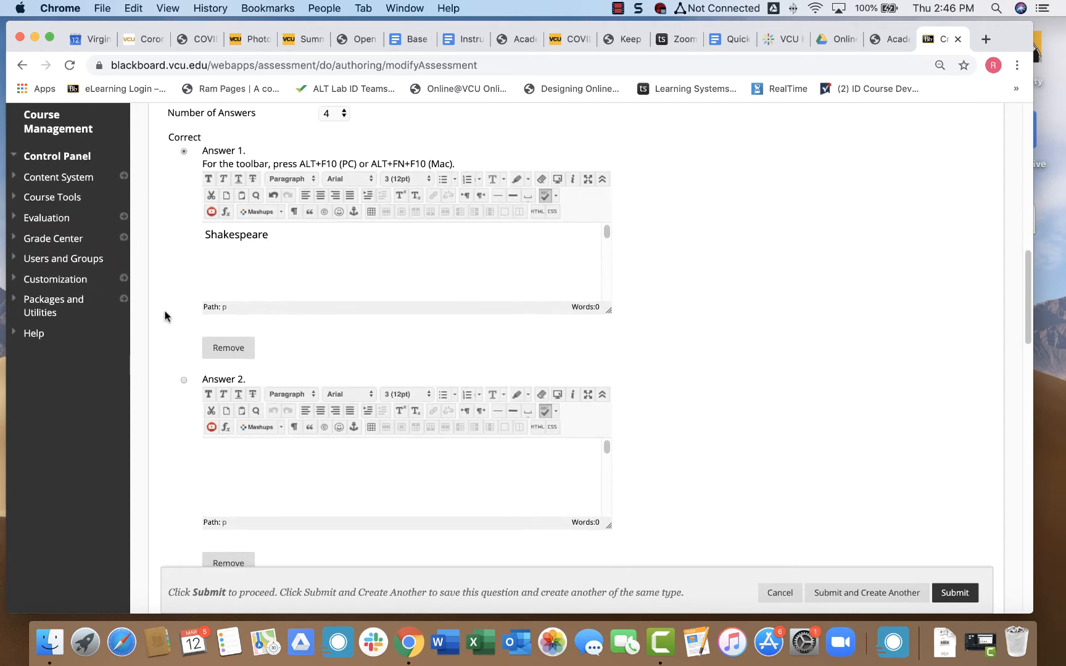
left_click(269, 462)
type("Faul")
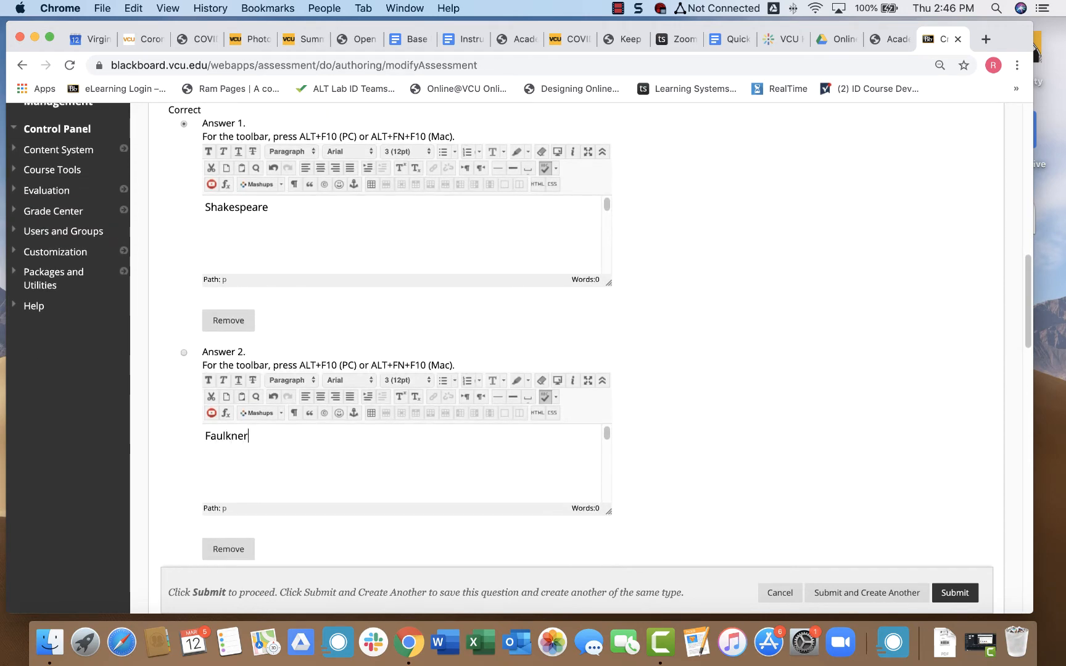
type("kner")
scroll(172, 446, "down", 7)
Enter Fitzgerald and Hawthorne as answers 3 and 4.
left_click(233, 474)
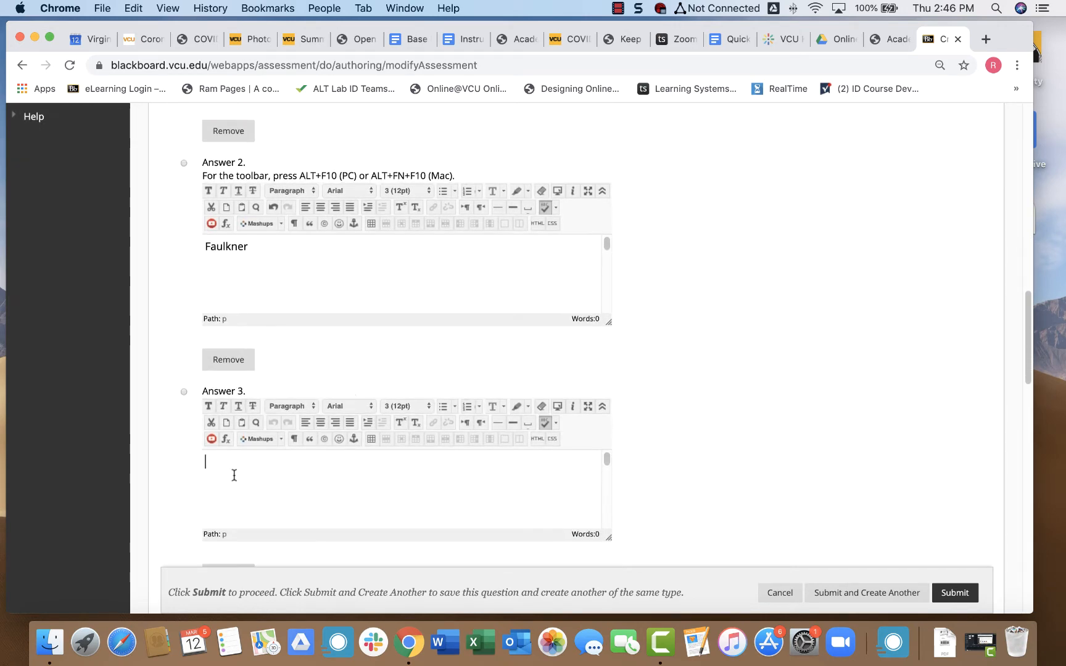
type("Fitzg")
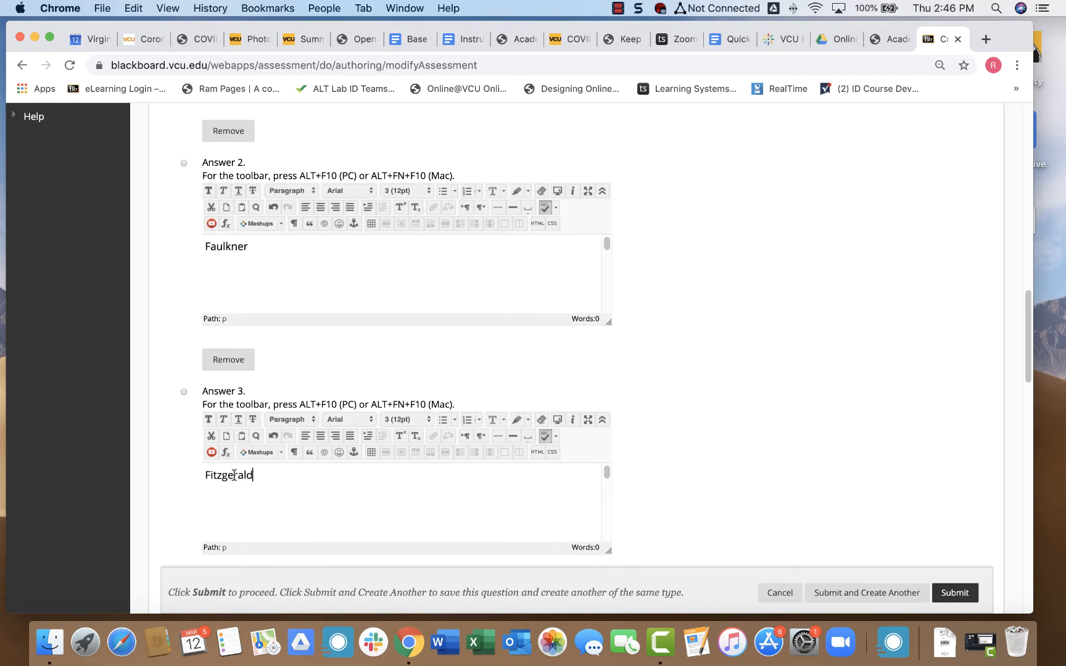
type("erald")
scroll(167, 451, "down", 3)
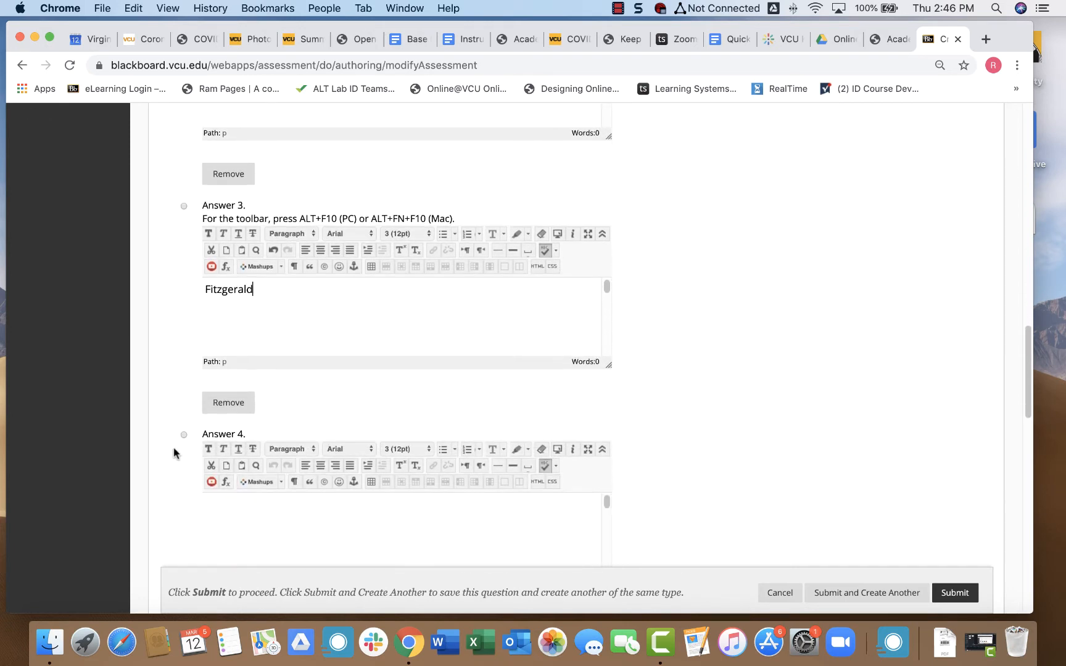
left_click(258, 527)
type("Ha")
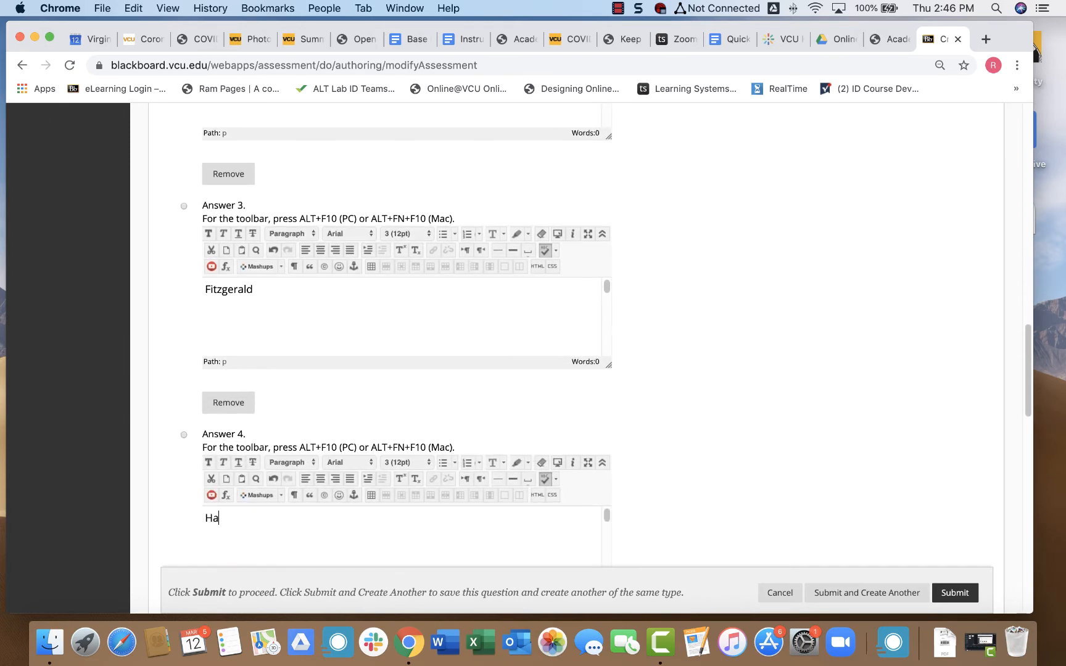
type("tthorne")
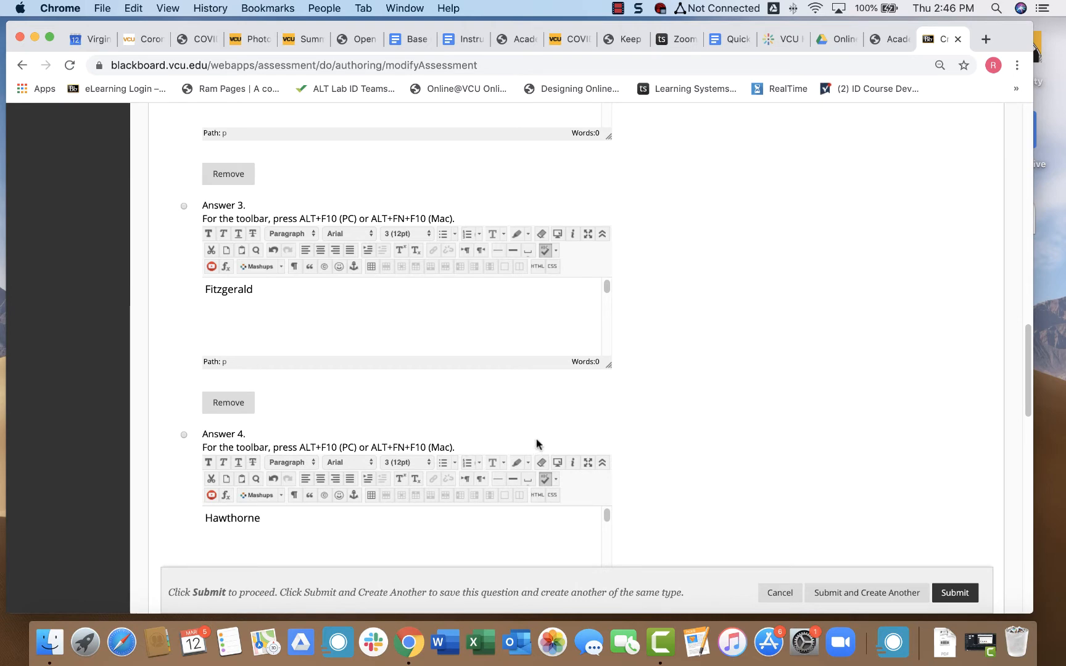
scroll(536, 438, "up", 10)
scroll(536, 439, "up", 2)
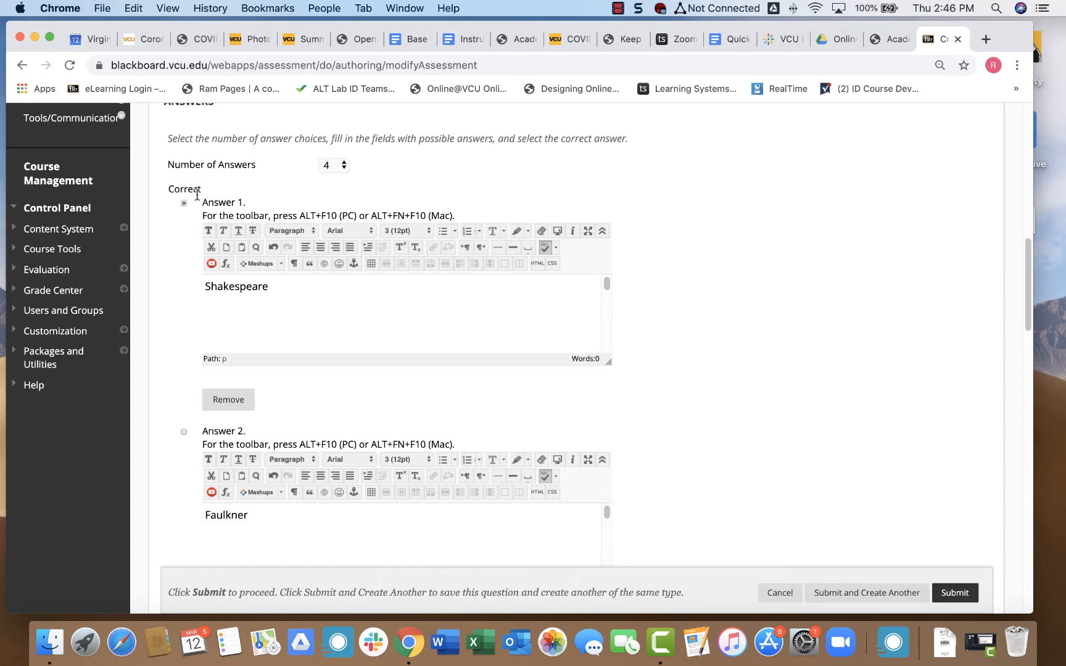
Mark Answer 1, Shakespeare, as the correct choice and review the answers.
left_click(183, 433)
left_click(184, 204)
scroll(204, 161, "up", 10)
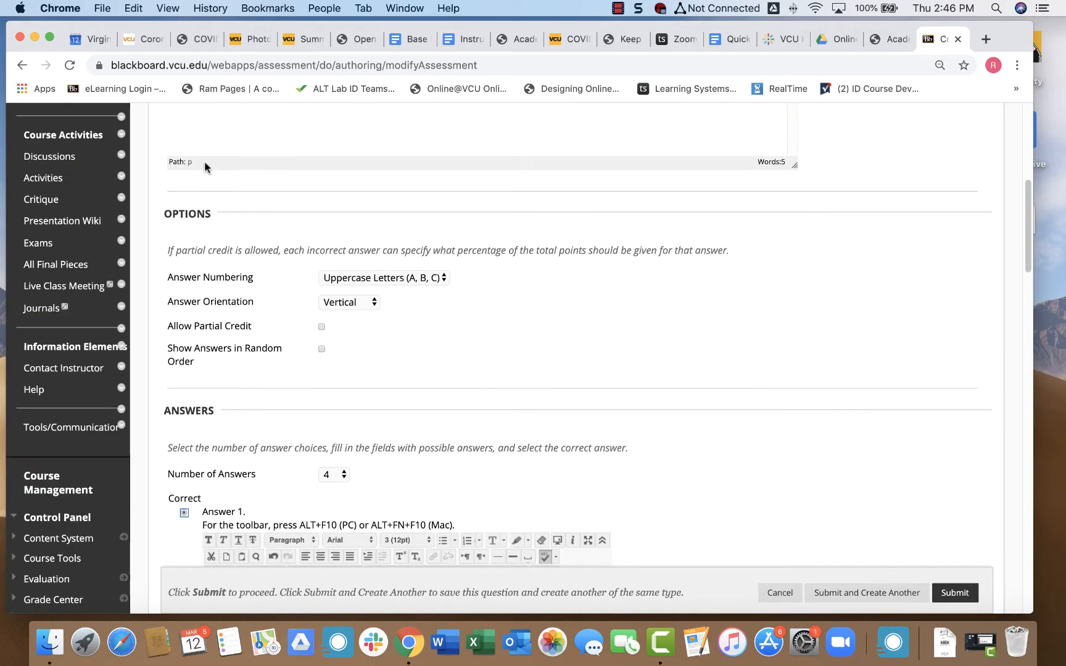
scroll(204, 161, "up", 8)
scroll(458, 489, "down", 10)
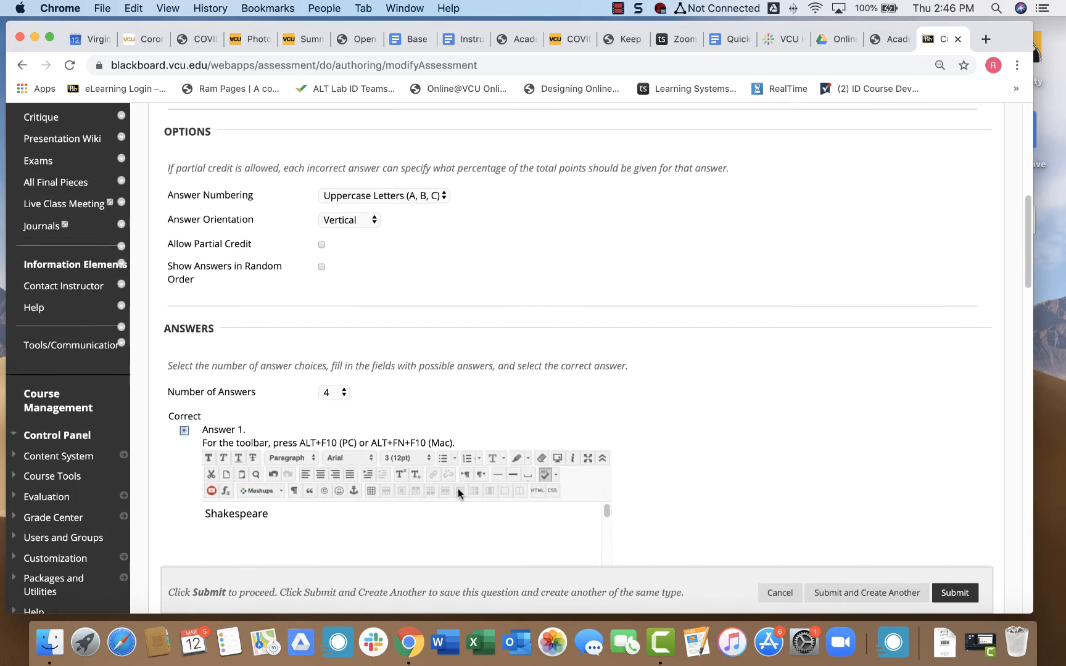
scroll(458, 489, "down", 12)
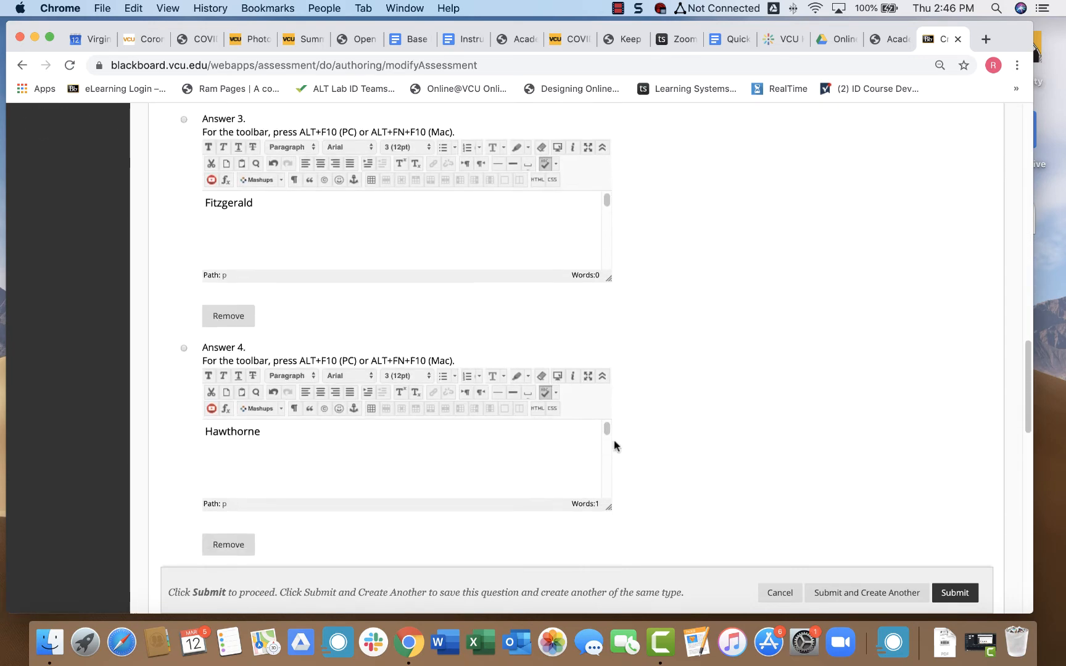
scroll(615, 446, "down", 5)
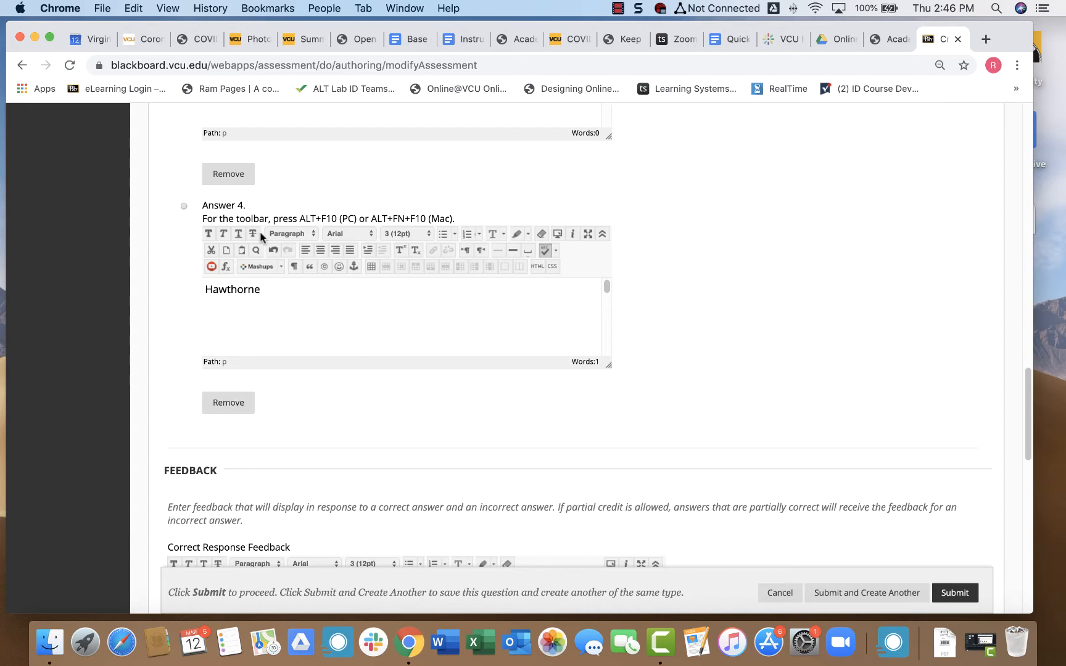
scroll(370, 431, "down", 1)
scroll(370, 430, "down", 5)
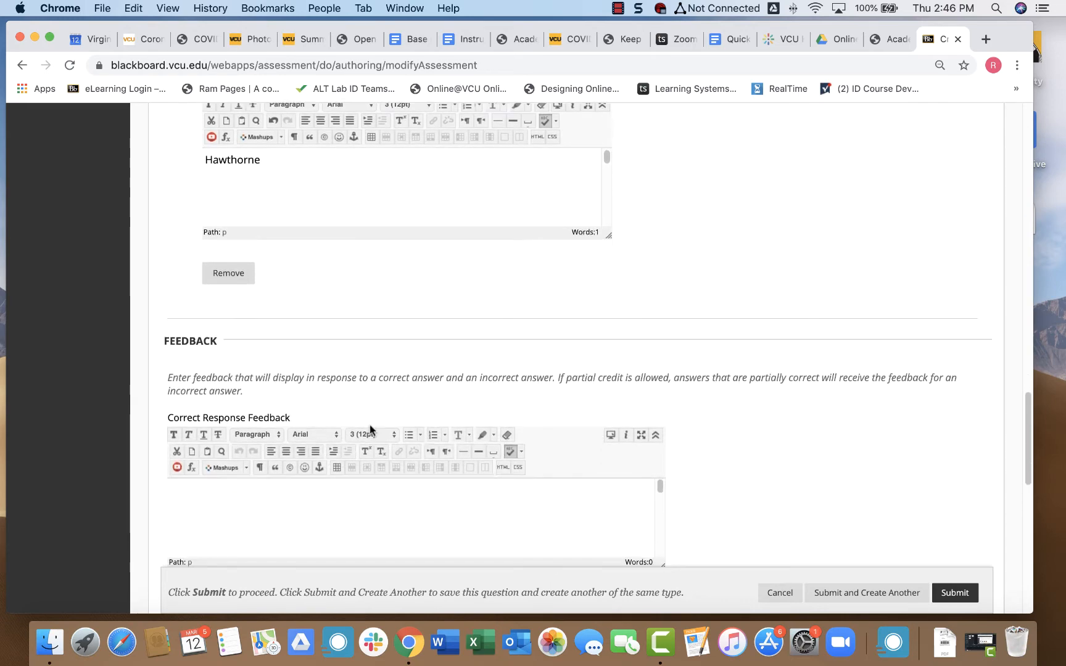
scroll(386, 354, "down", 1)
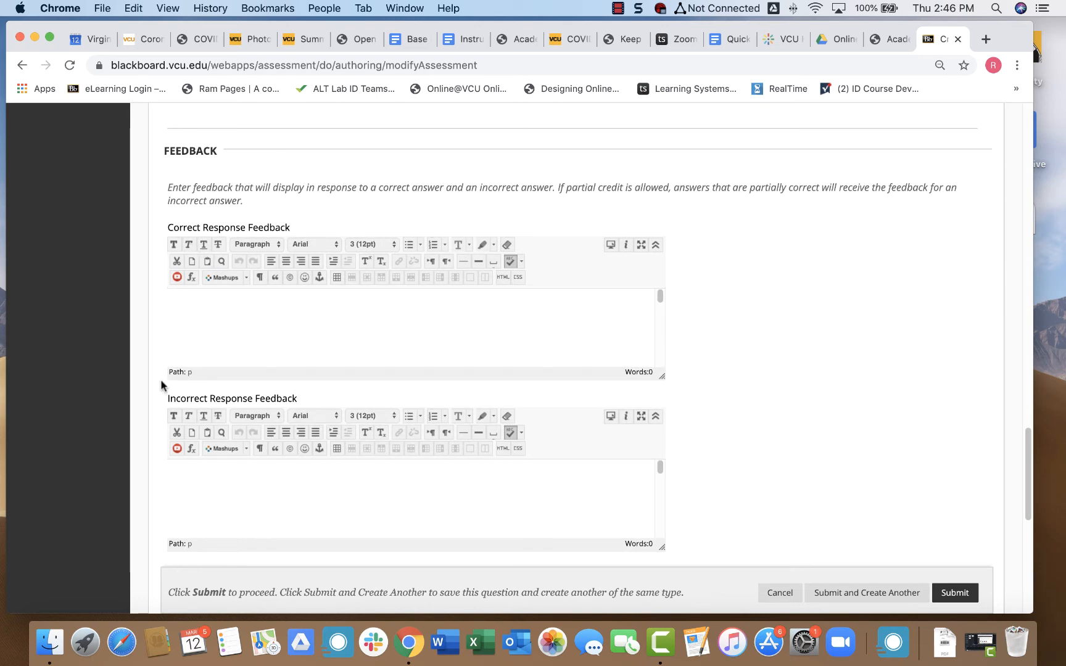
scroll(769, 310, "down", 5)
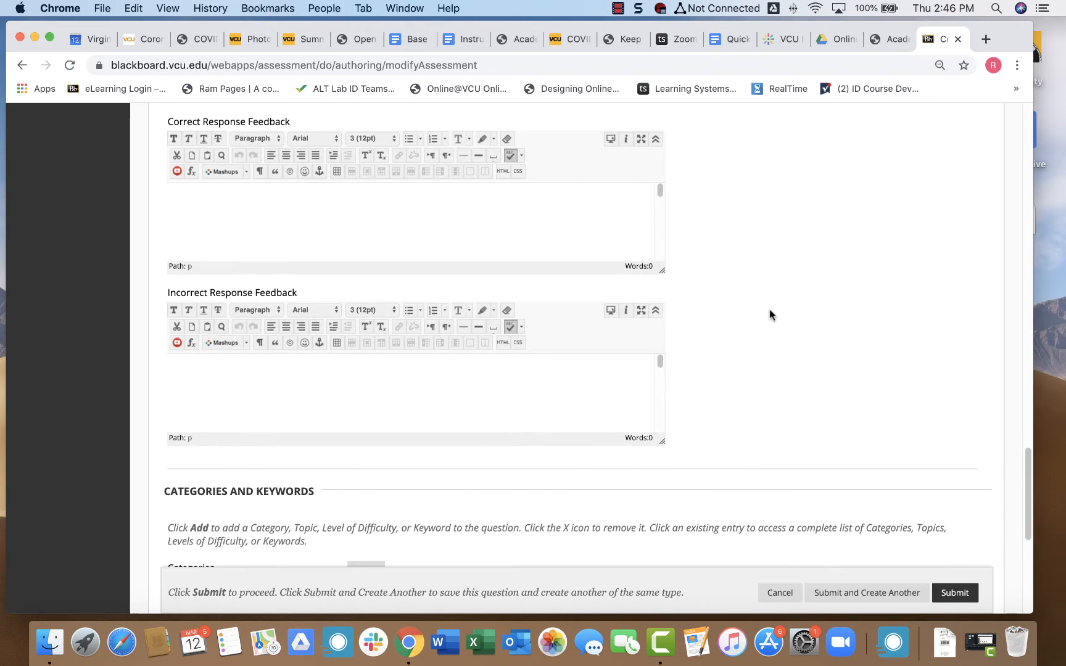
scroll(769, 309, "down", 2)
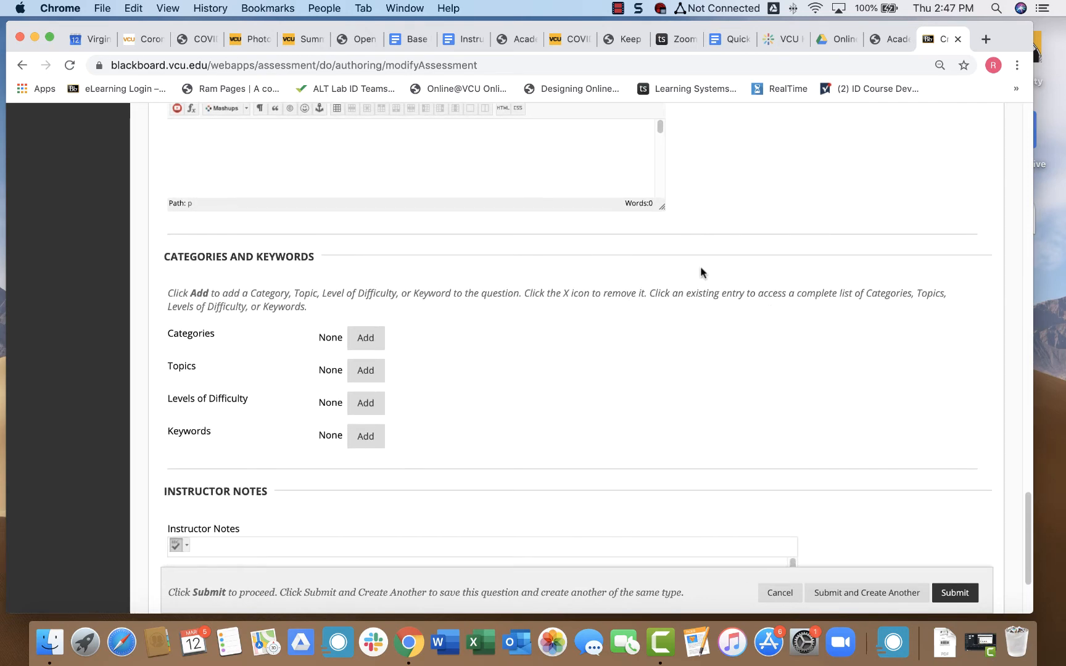
scroll(697, 358, "down", 2)
scroll(697, 362, "down", 1)
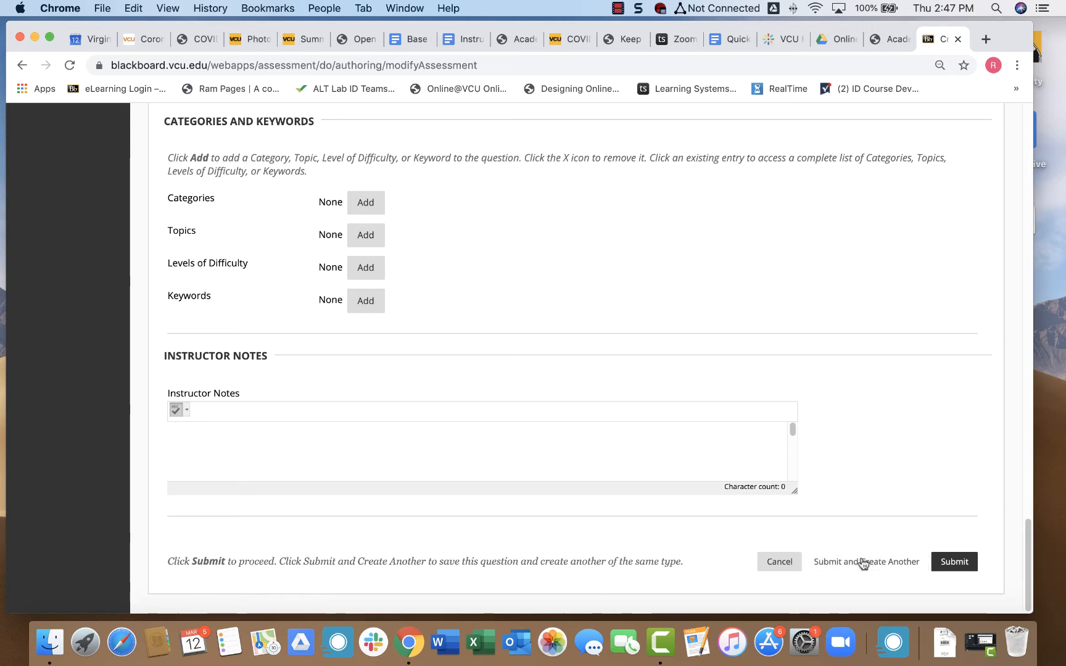
Submit the Macbeth question as question 1 worth 10 points, then reopen Create Question.
left_click(959, 566)
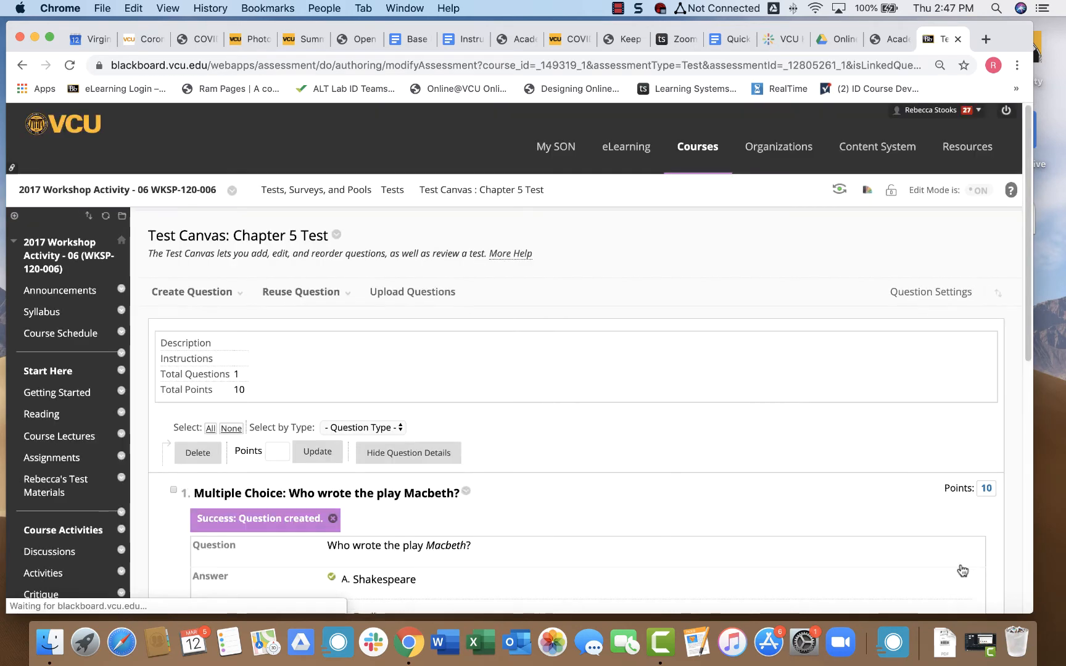
scroll(524, 425, "down", 5)
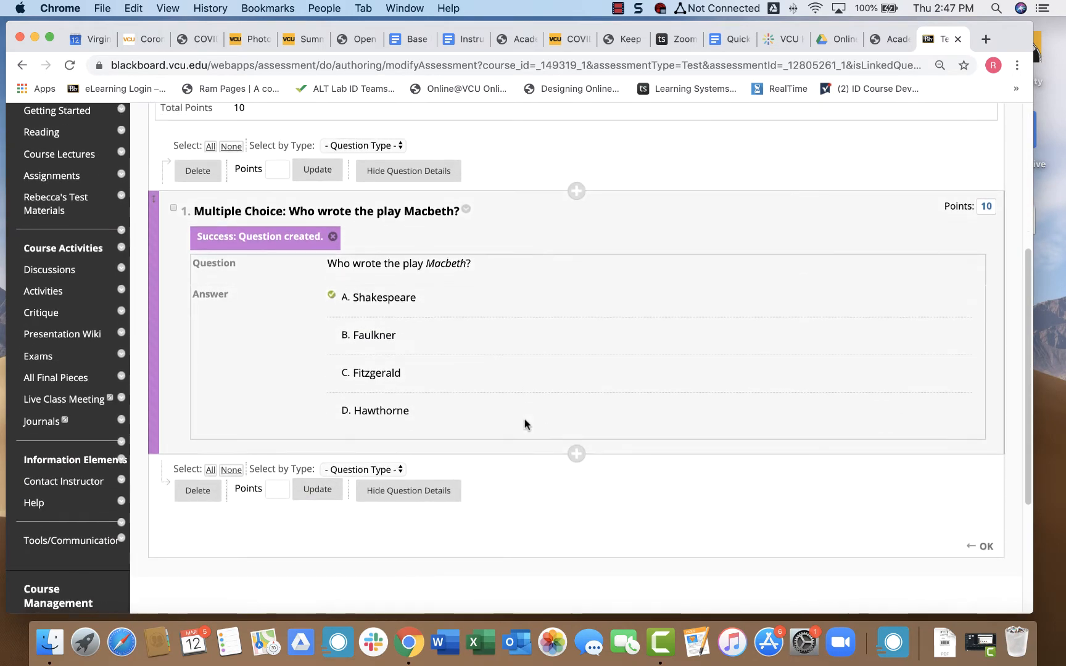
scroll(525, 425, "up", 2)
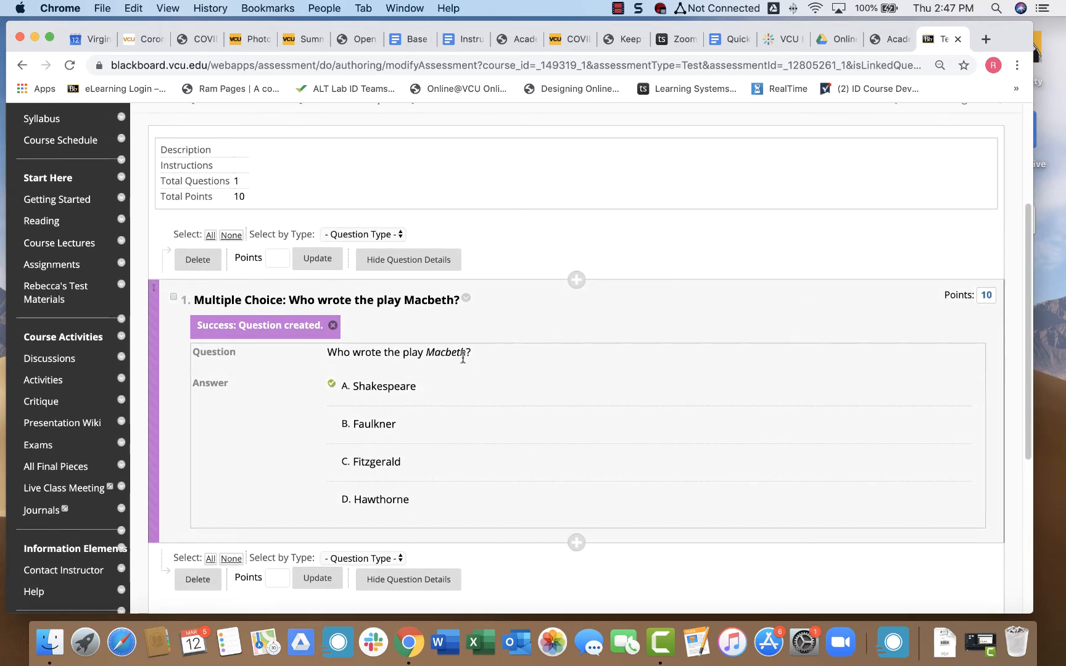
scroll(334, 180, "up", 2)
scroll(330, 178, "up", 2)
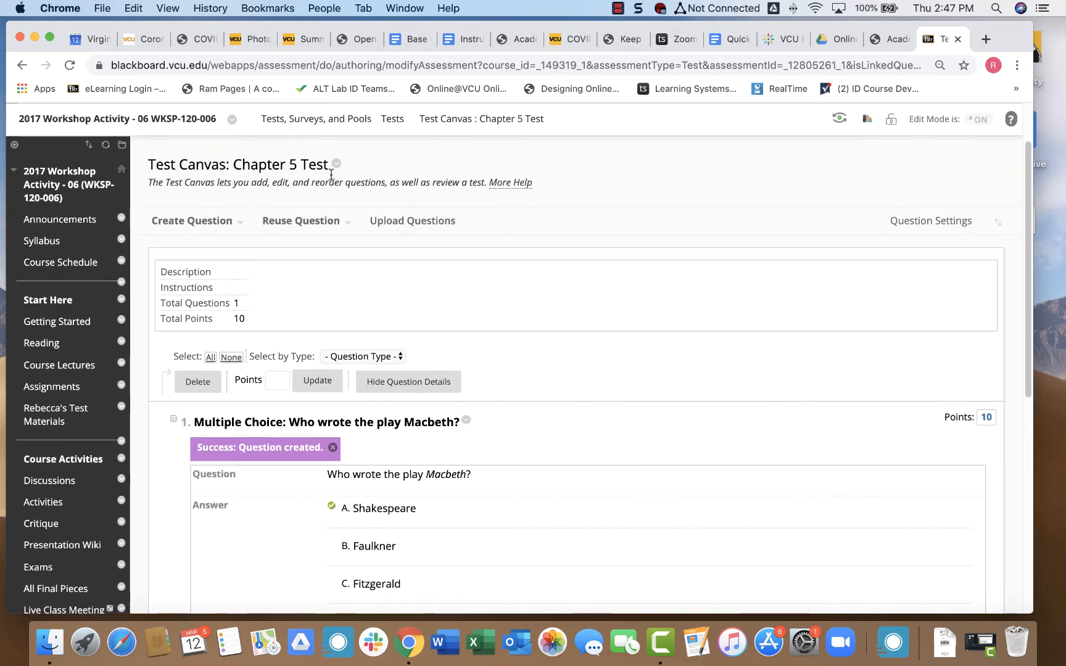
left_click(230, 223)
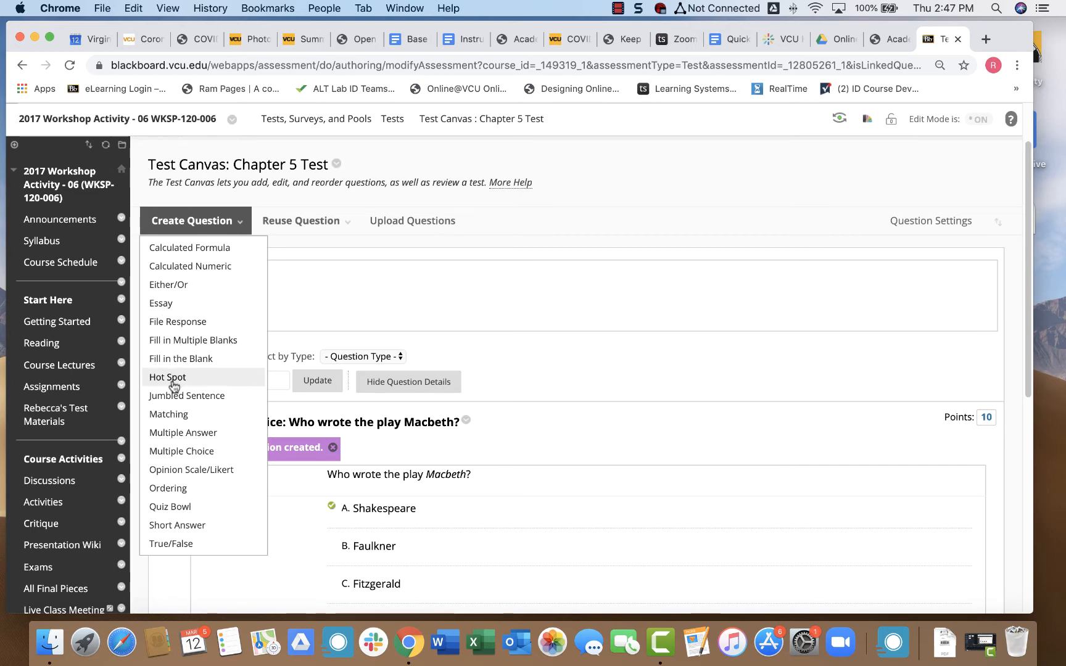
Add an essay question reading 'Write a three paragraph essay analyzing an important theme in Macbeth.'.
left_click(171, 303)
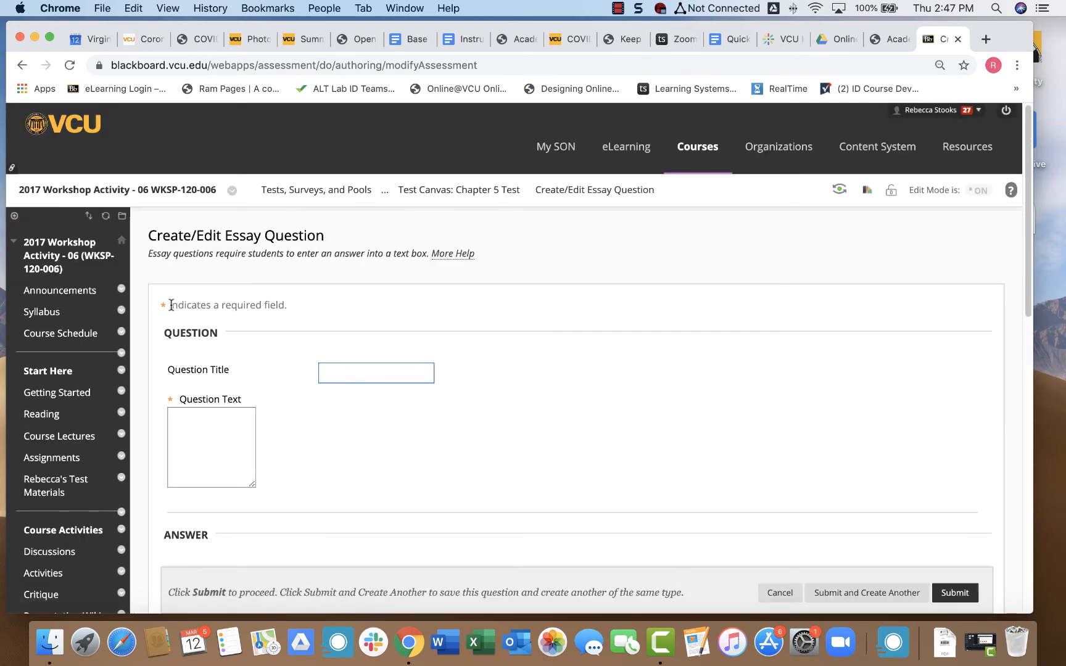
scroll(199, 258, "down", 5)
scroll(157, 285, "down", 2)
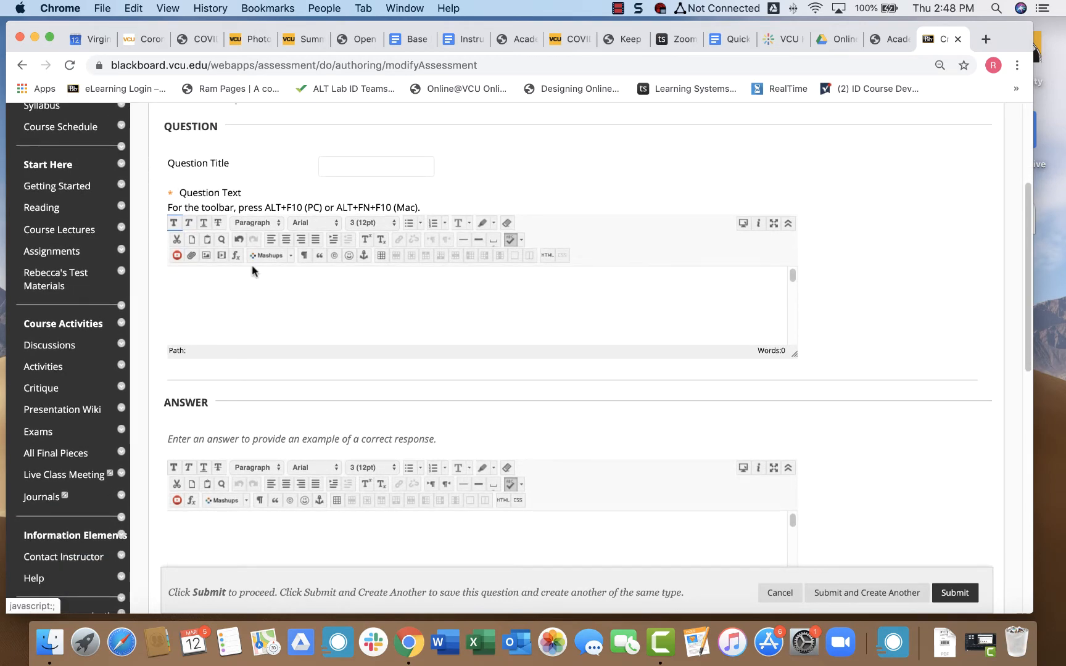
left_click(276, 313)
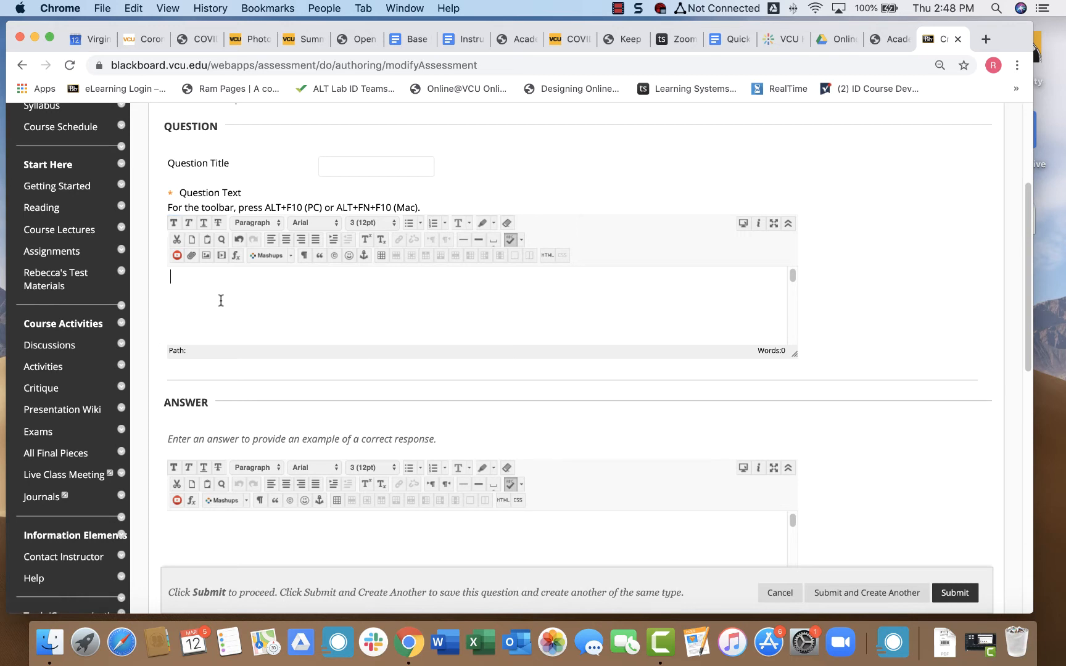
type("Write a three paragraph essay analyzing an important theme in Macbeth.")
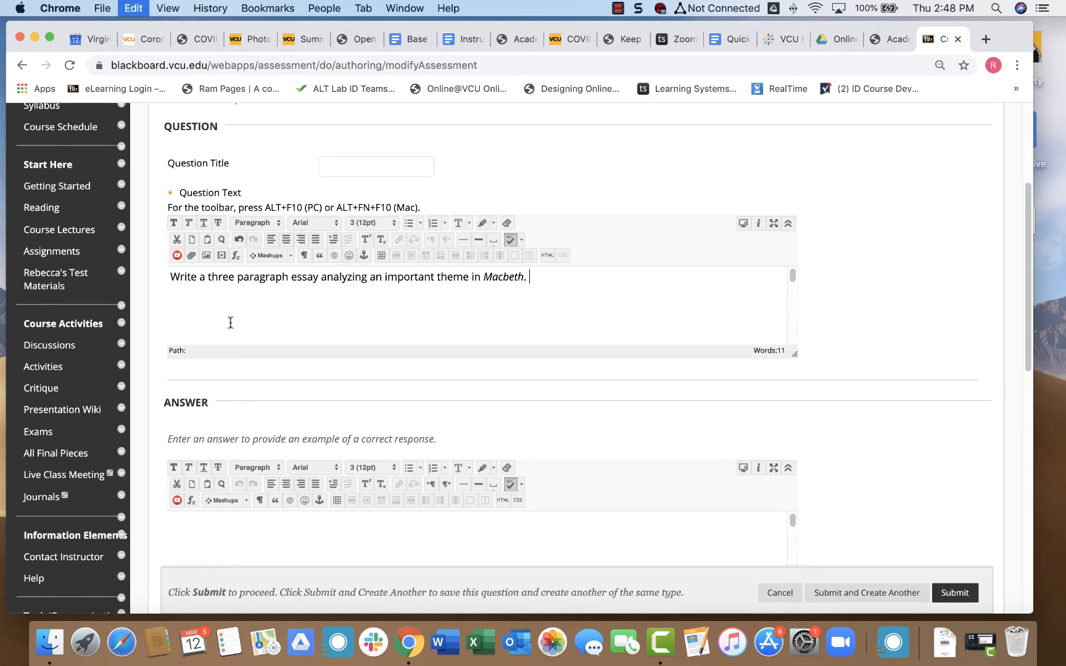
scroll(414, 335, "down", 2)
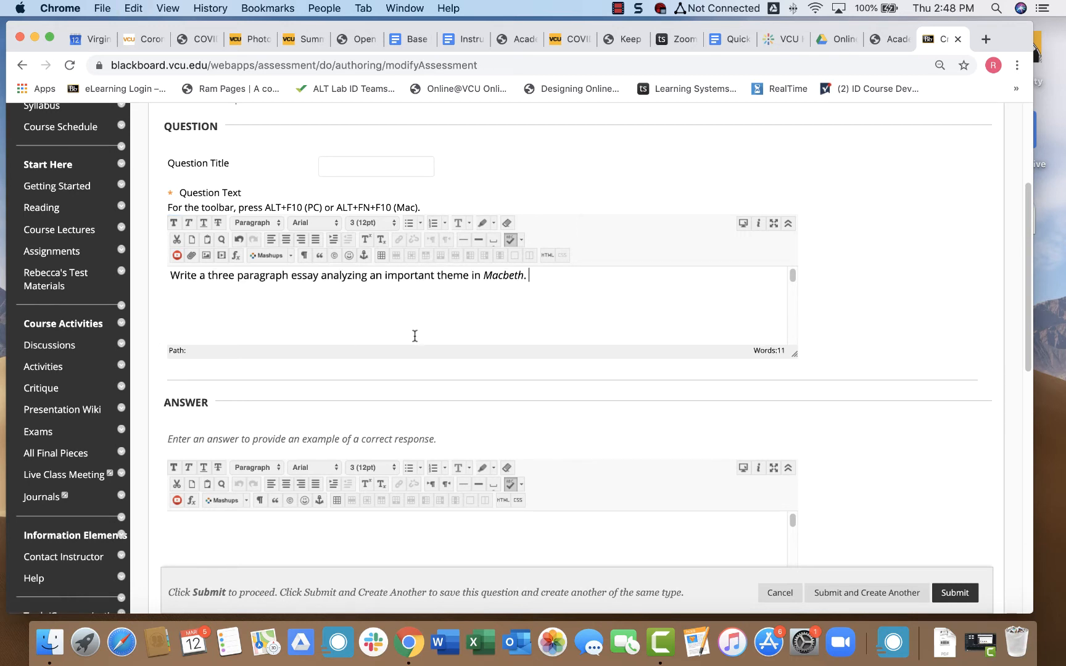
scroll(395, 417, "down", 1)
scroll(394, 417, "down", 3)
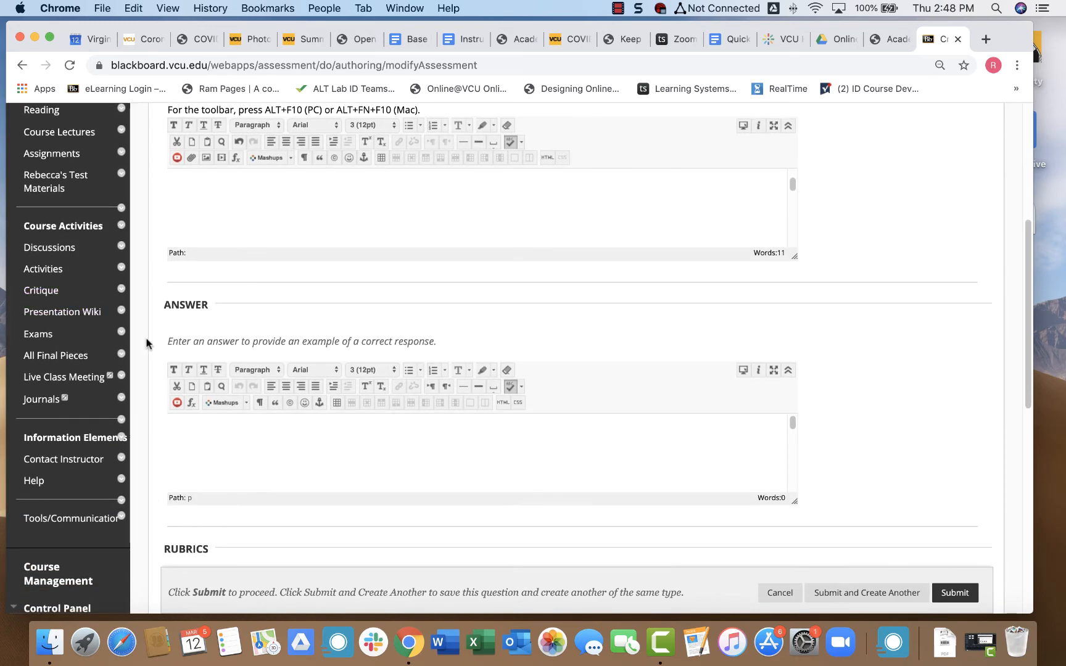
Submit the essay question without a rubric, giving the test 2 questions and 20 points.
scroll(147, 344, "down", 10)
left_click(215, 358)
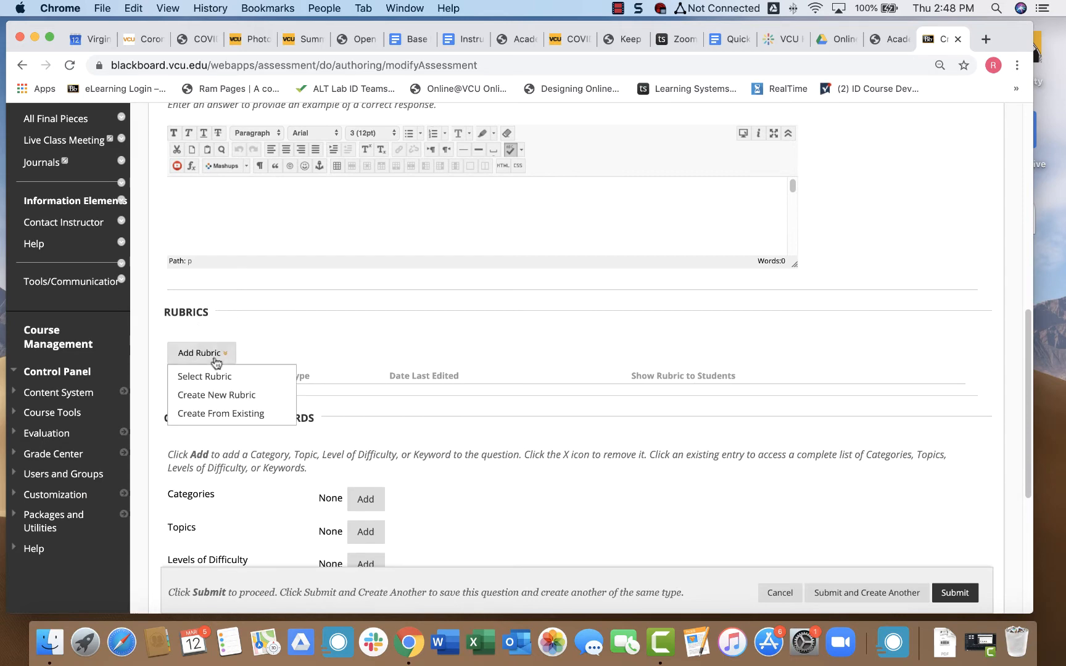
scroll(216, 363, "down", 12)
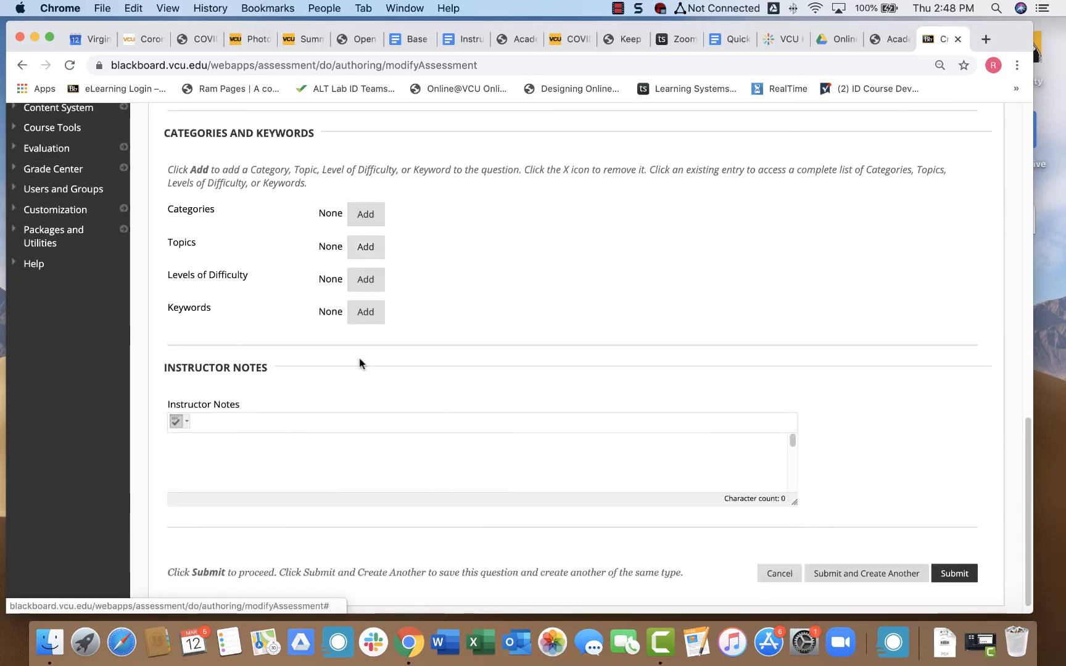
scroll(359, 359, "down", 1)
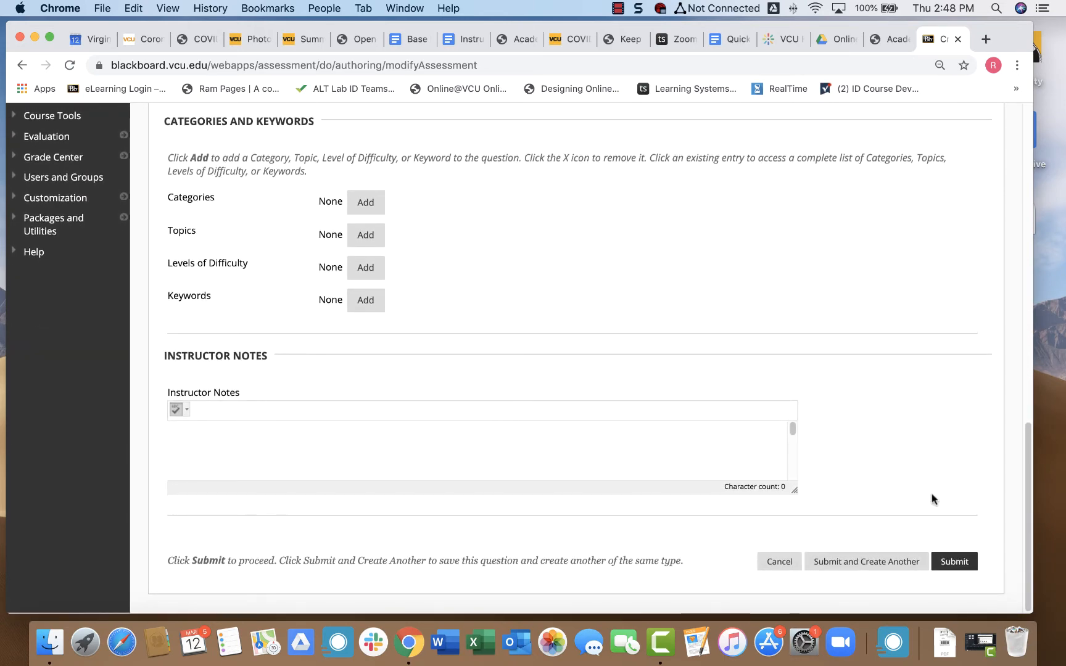
left_click(950, 562)
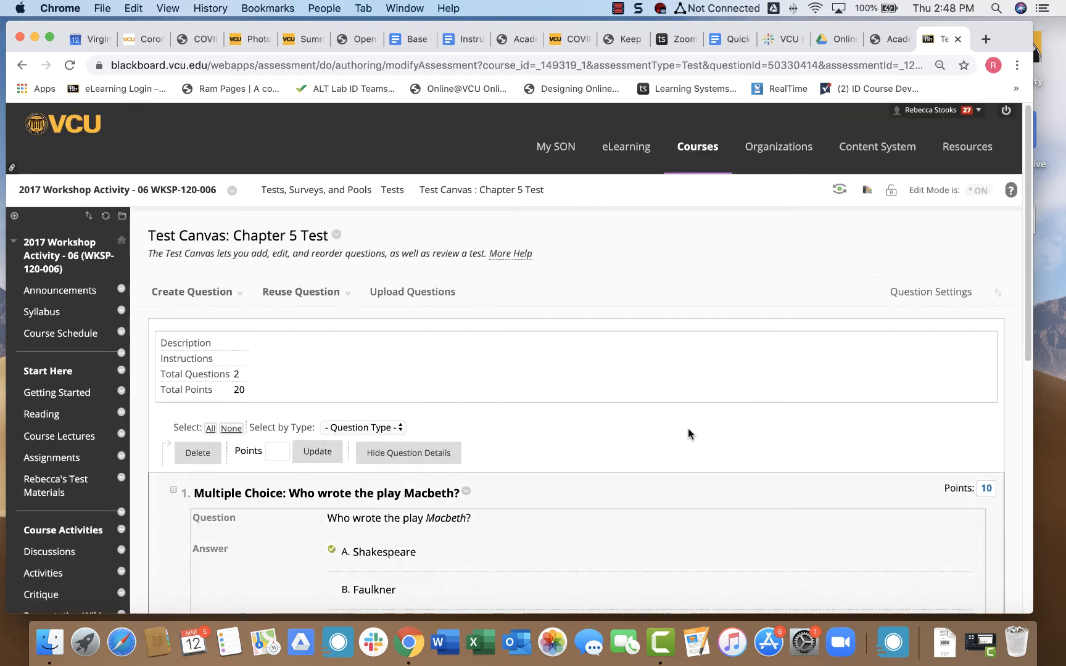
scroll(690, 433, "down", 7)
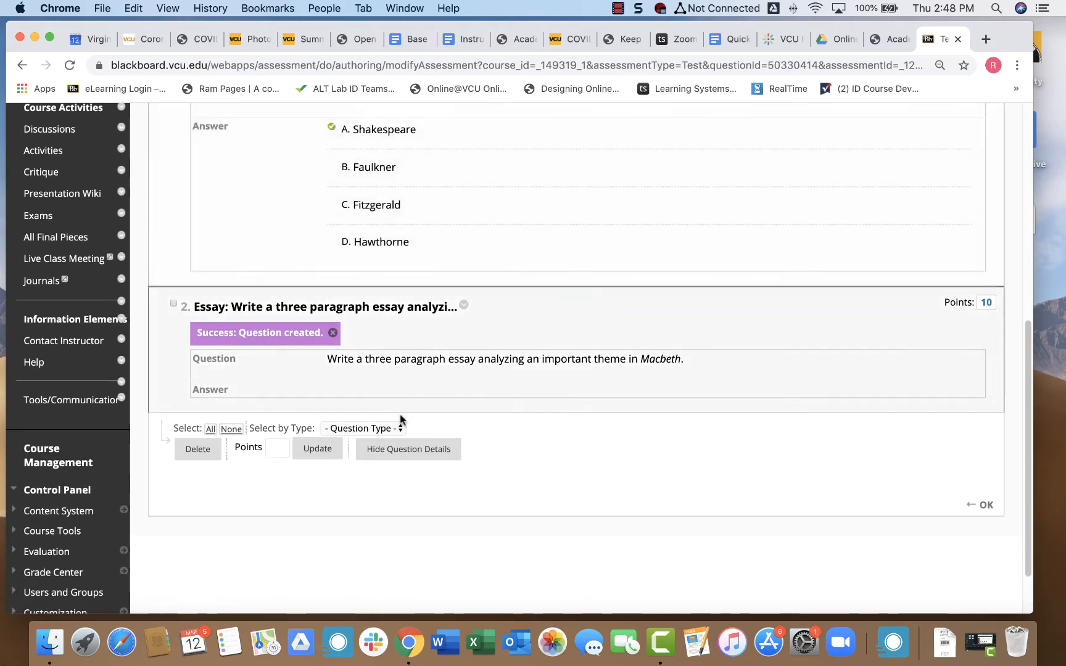
scroll(497, 413, "up", 7)
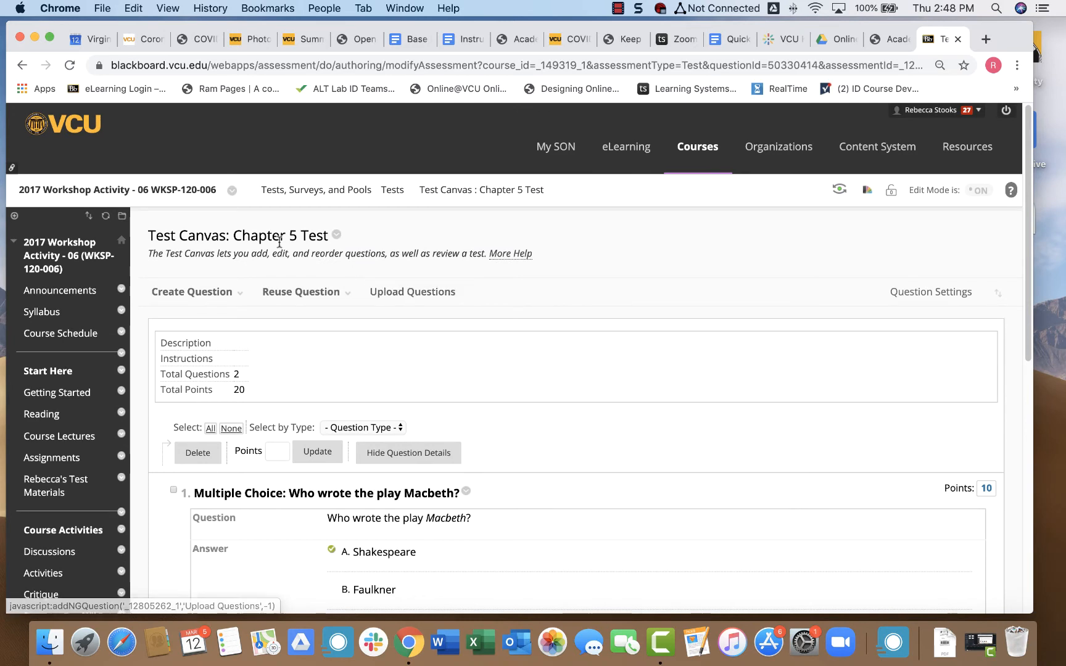
left_click(231, 294)
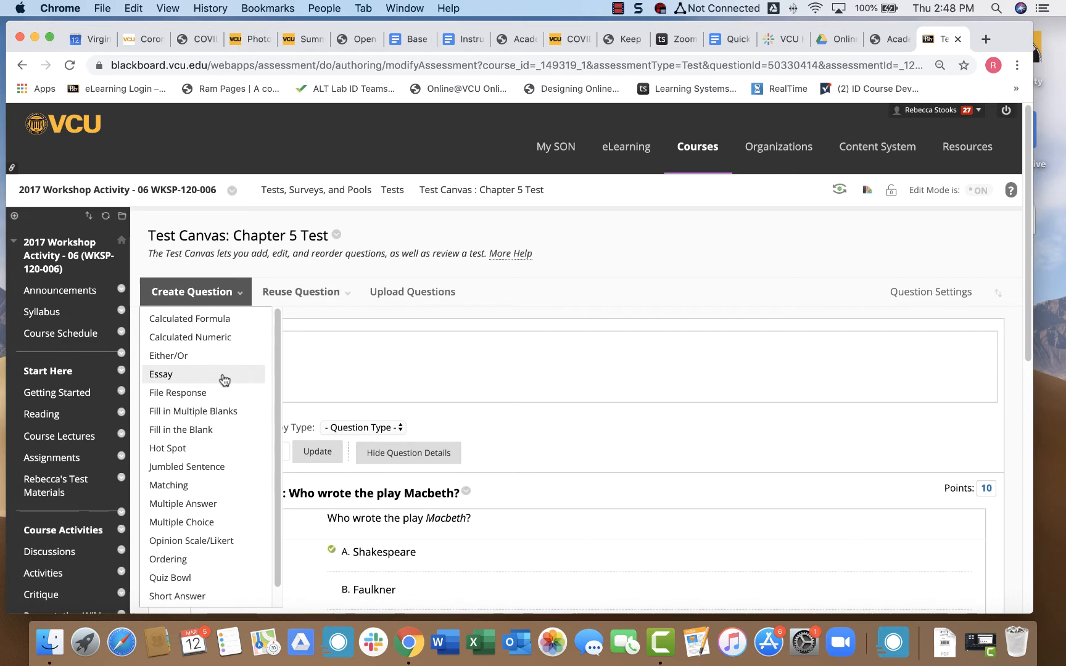
scroll(226, 377, "down", 1)
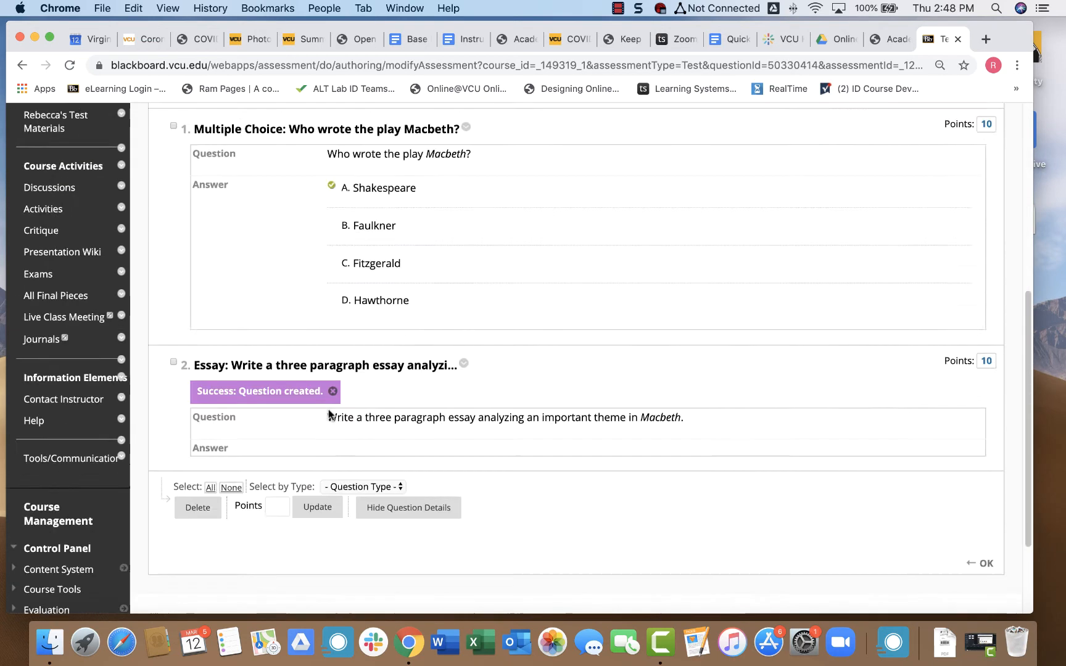
scroll(329, 411, "down", 3)
scroll(246, 358, "up", 10)
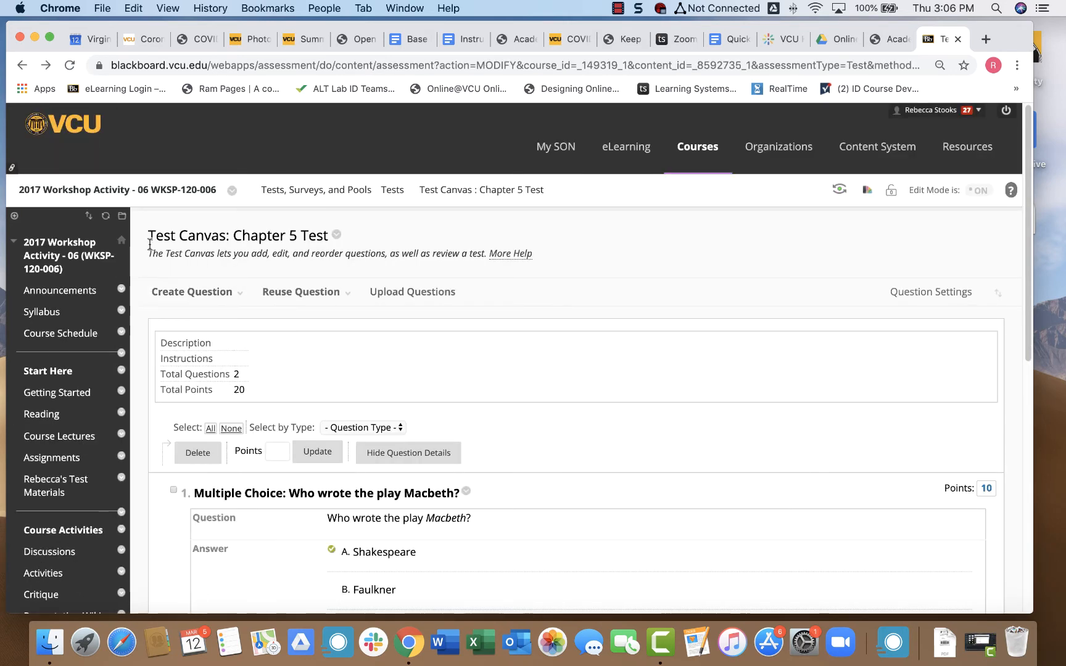
Open Modify Options for Chapter 5 Test and scroll down to Test Availability.
left_click_drag(149, 236, 316, 238)
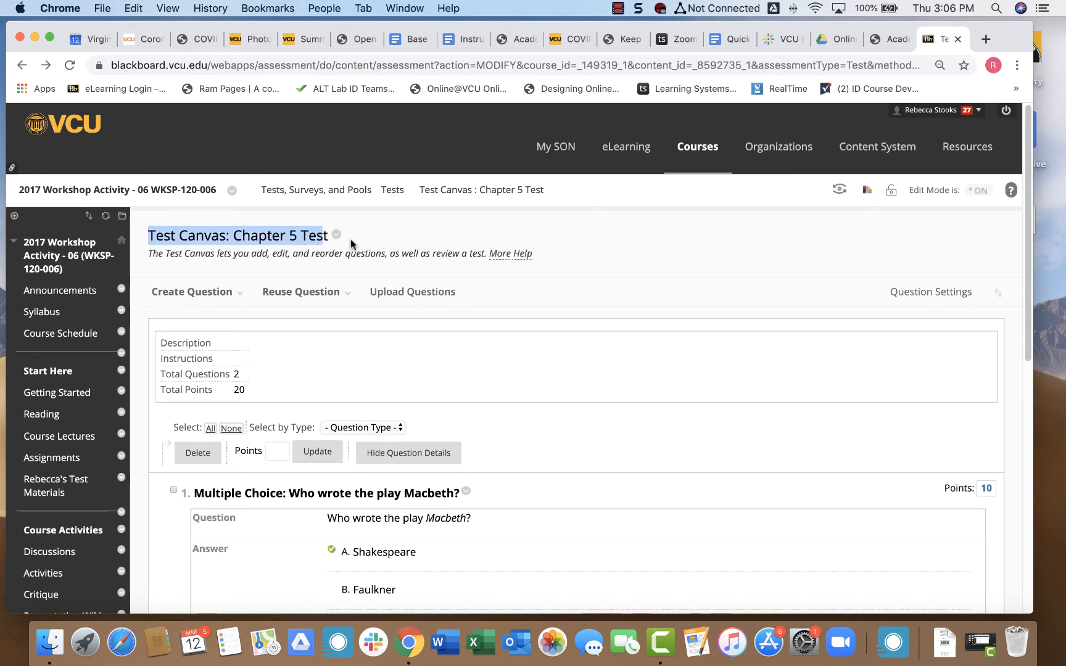
left_click(337, 240)
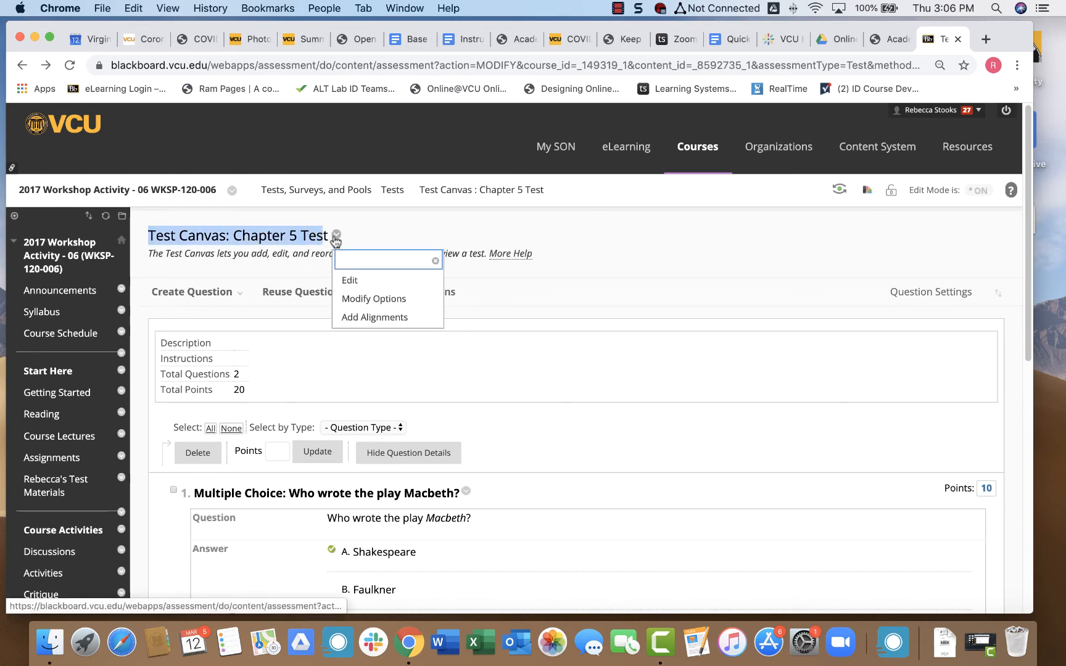
left_click(346, 303)
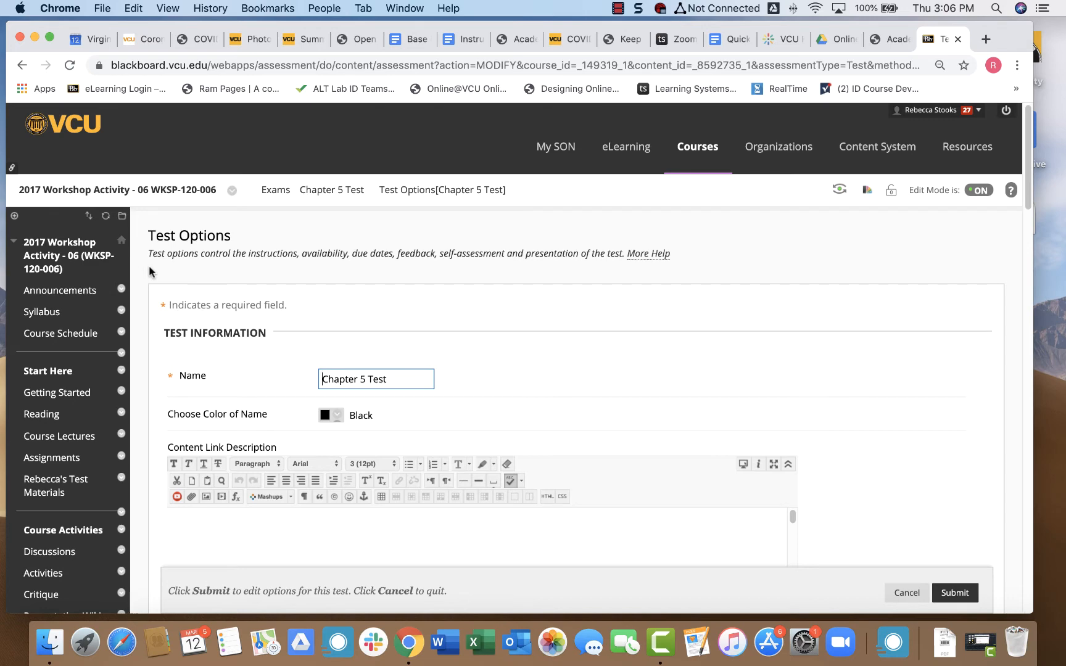
scroll(149, 266, "down", 2)
scroll(149, 266, "down", 1)
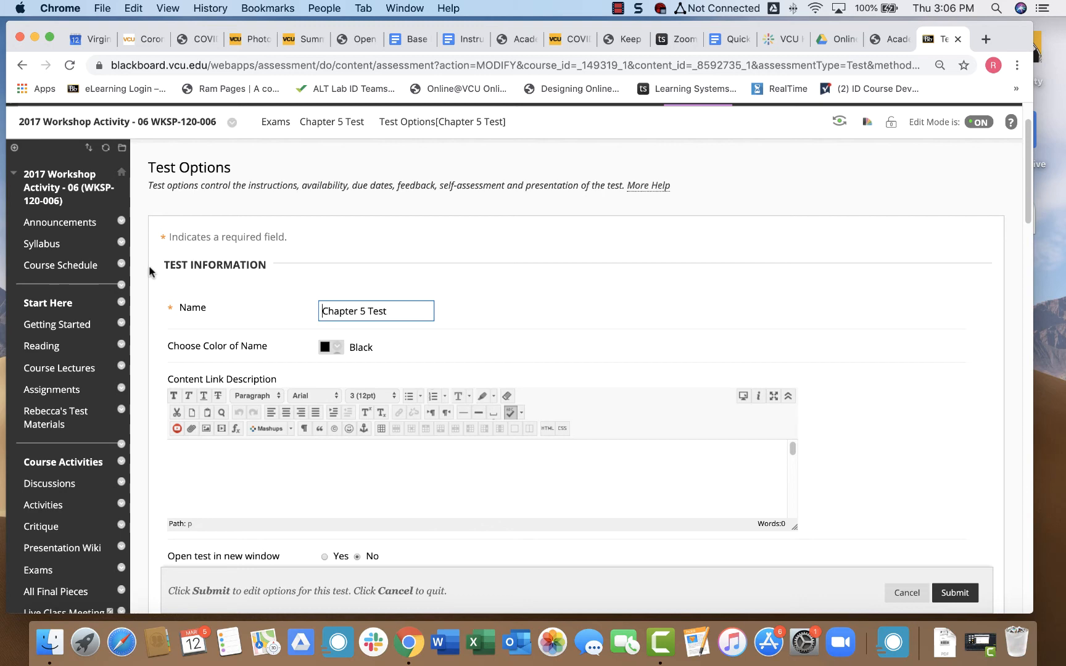
scroll(149, 268, "down", 5)
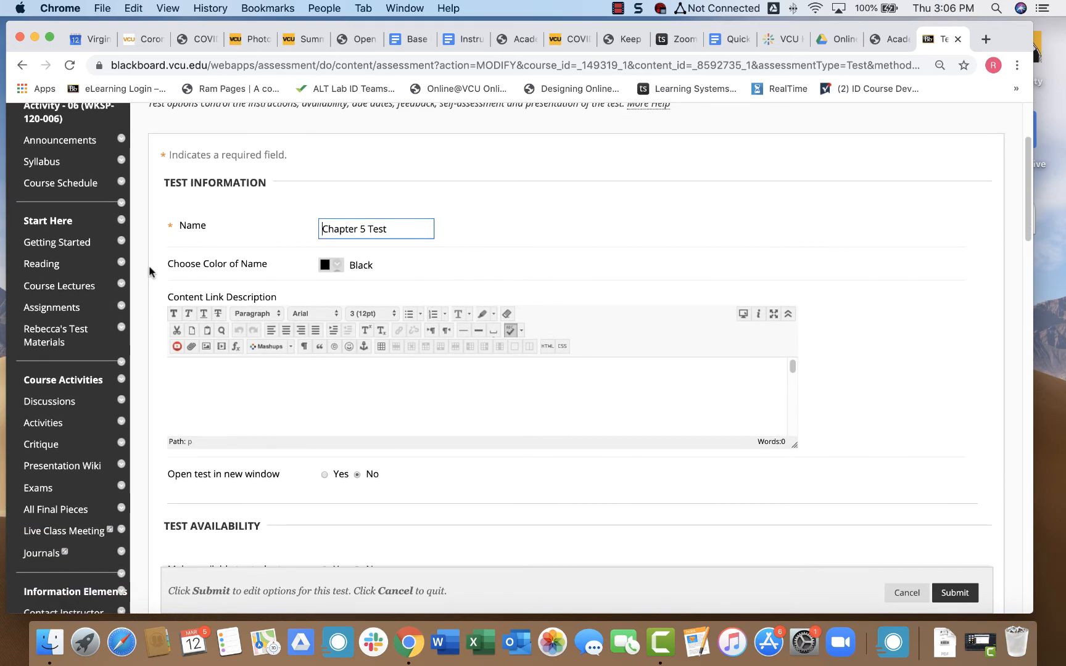
scroll(149, 272, "down", 8)
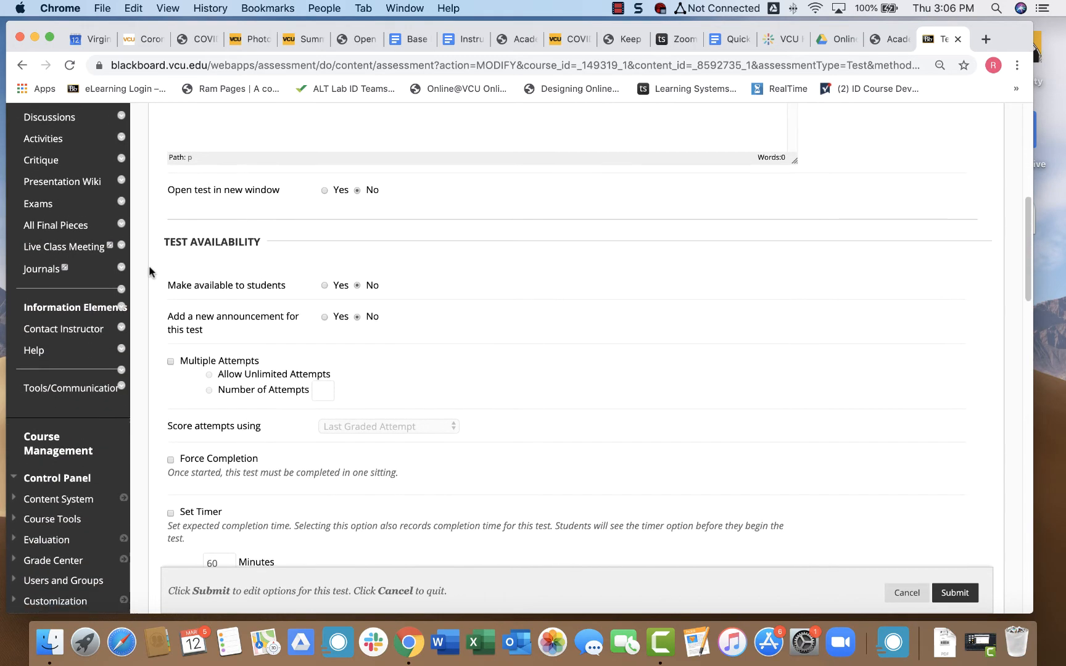
Set Make available to students to Yes and enable Multiple Attempts.
left_click_drag(169, 273, 287, 284)
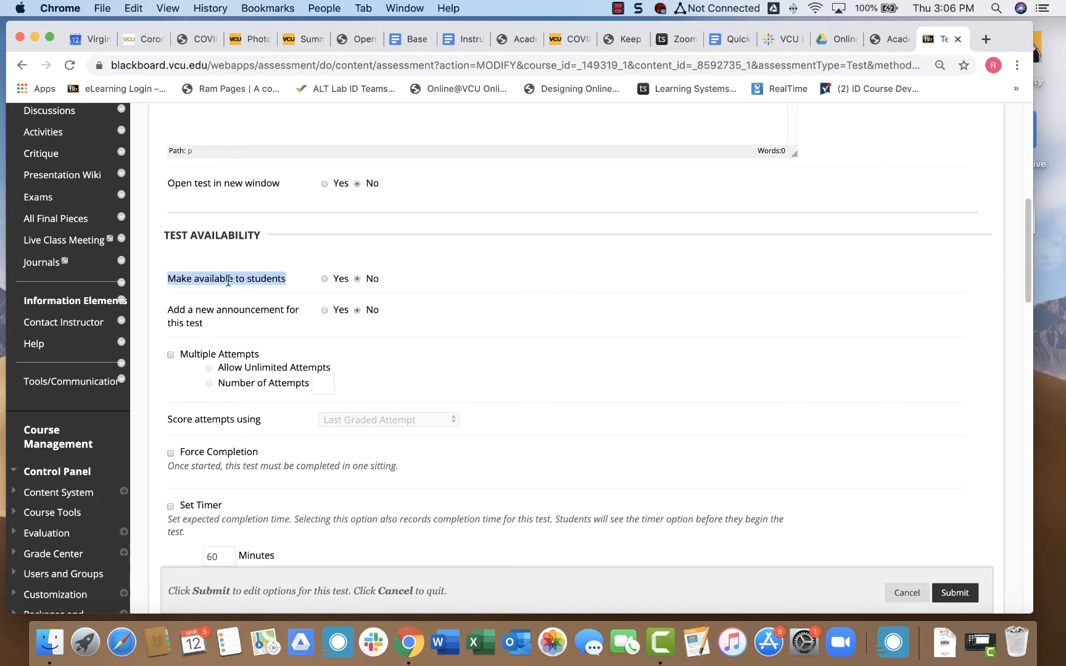
left_click(185, 279)
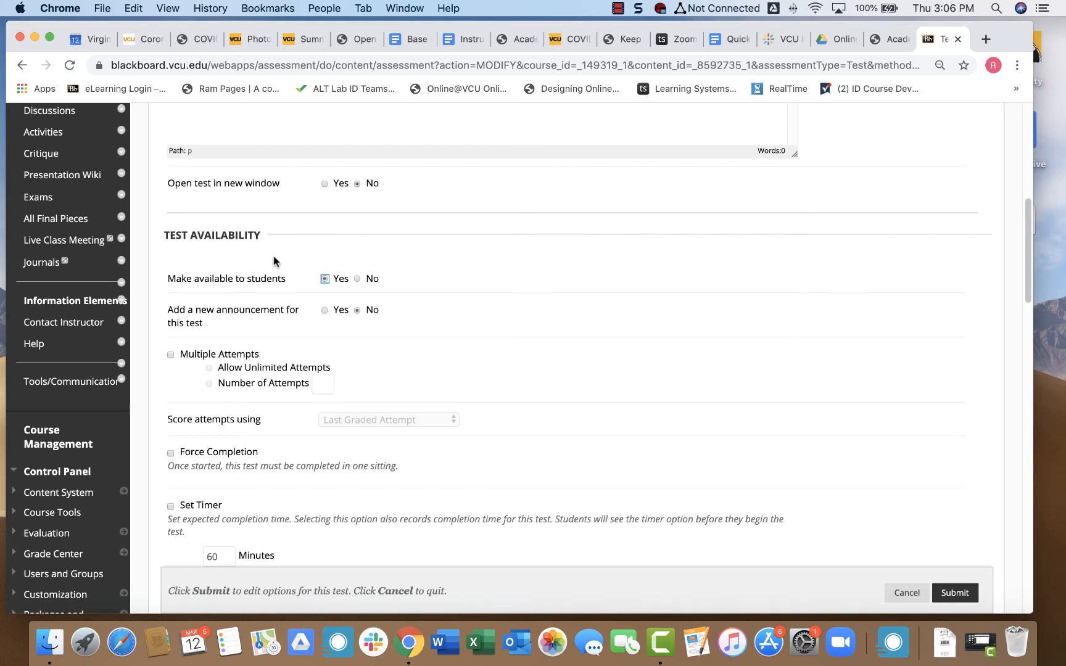
scroll(206, 279, "down", 2)
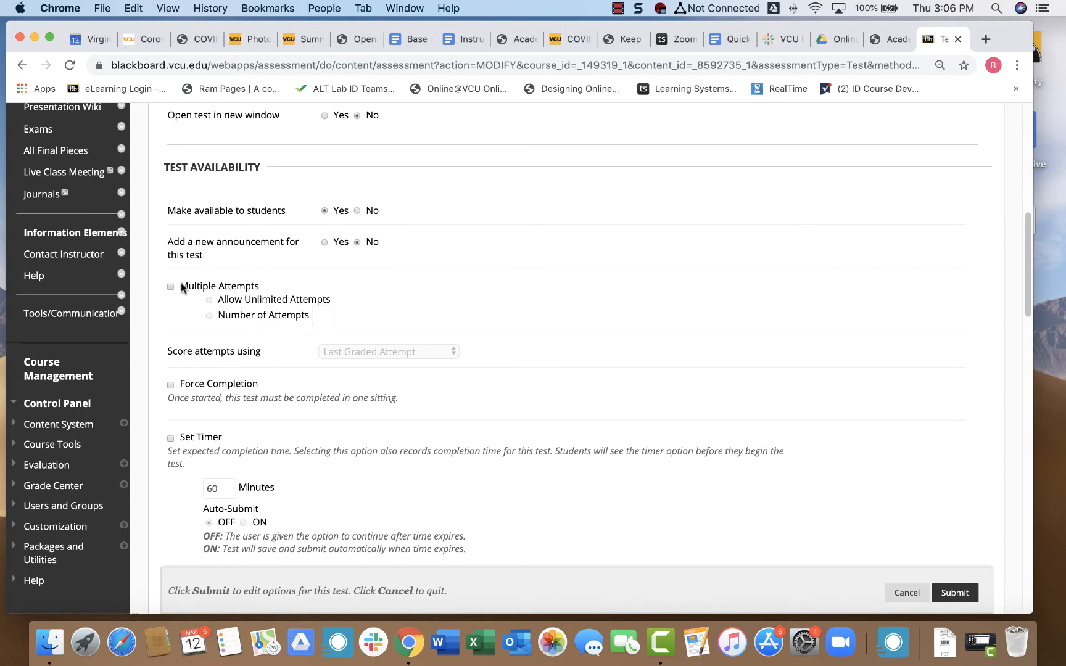
left_click_drag(183, 288, 259, 283)
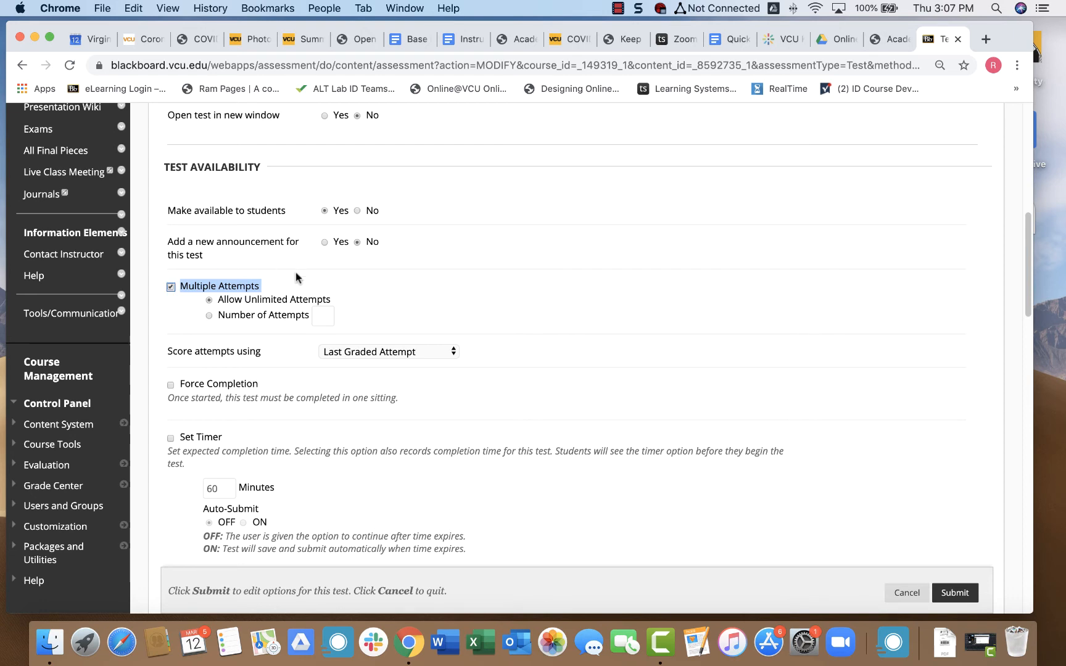
Limit the test to 3 attempts, scored using the Last Graded Attempt.
left_click(323, 316)
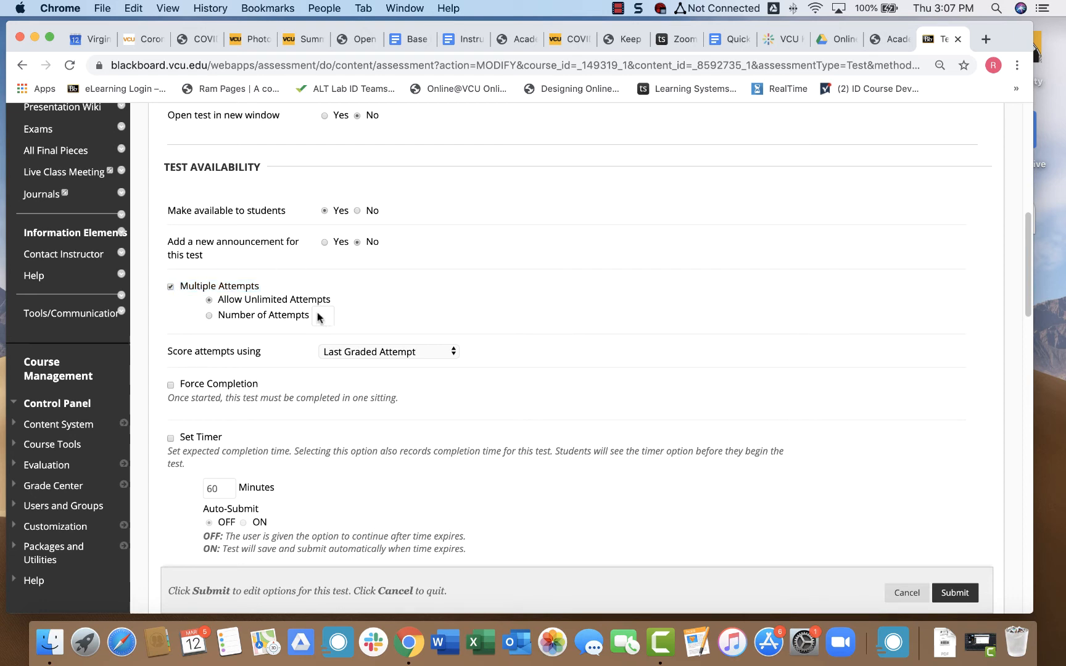
left_click(322, 316)
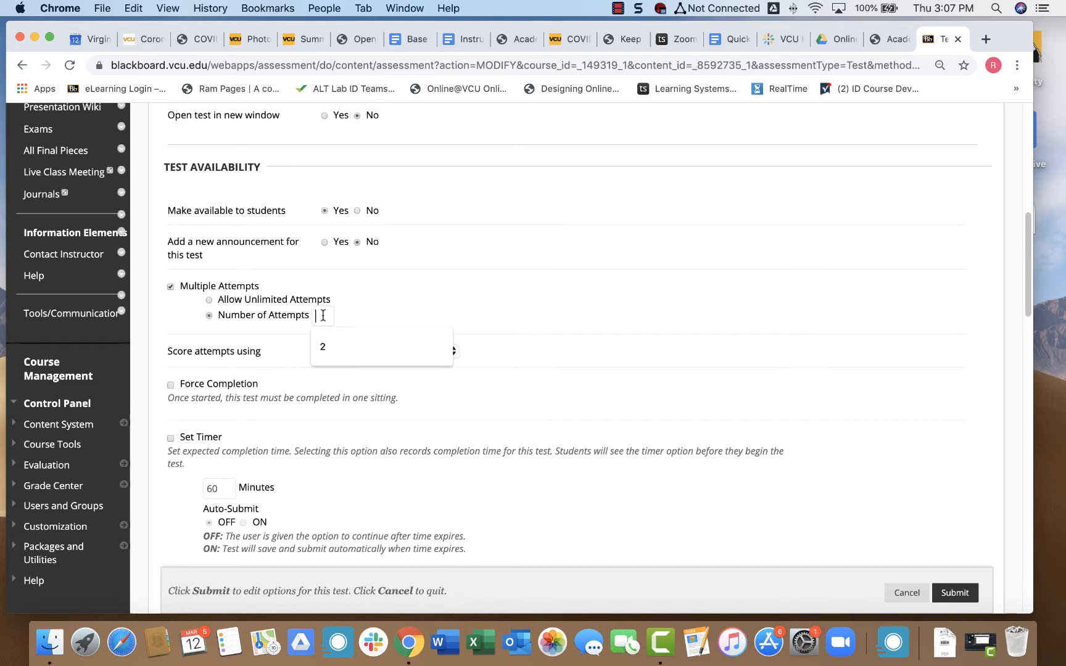
type("3")
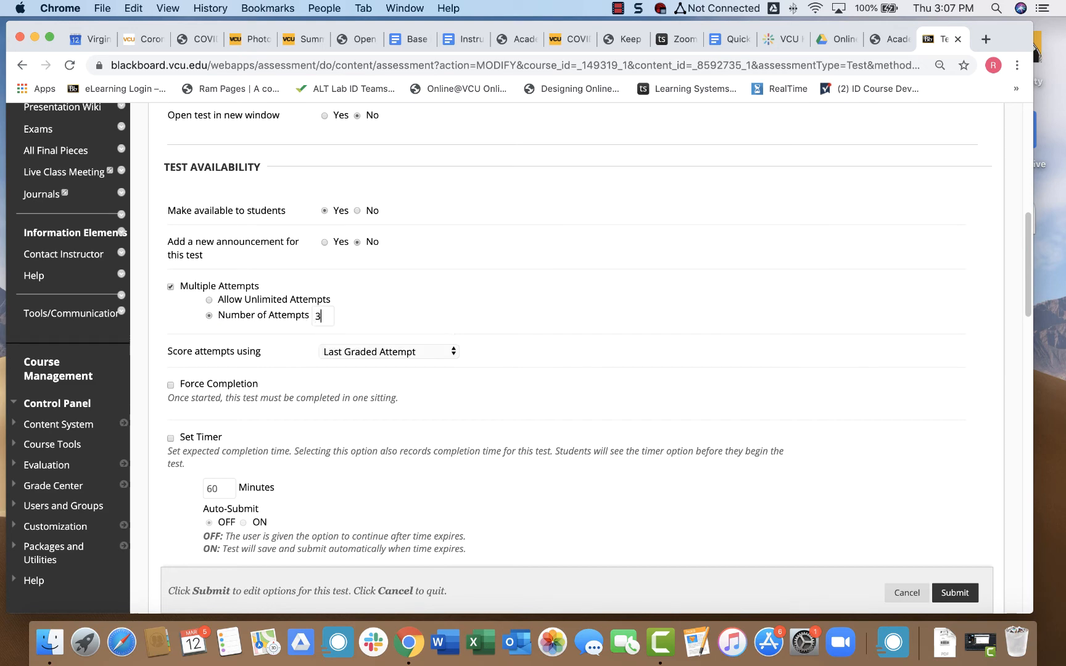
scroll(430, 301, "down", 2)
left_click(429, 290)
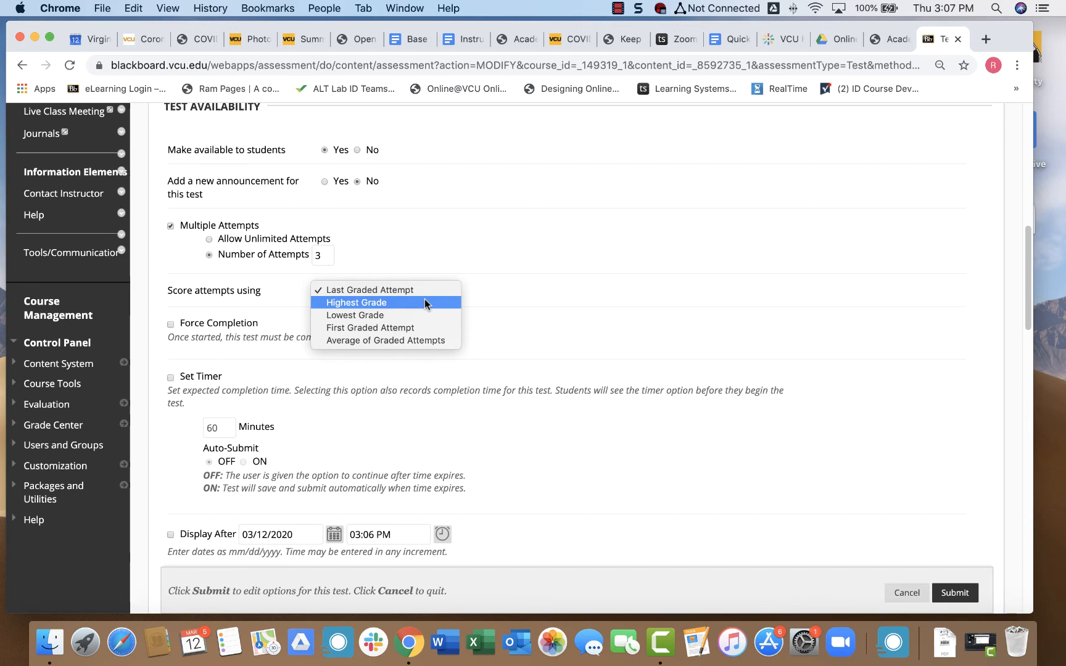
left_click(517, 271)
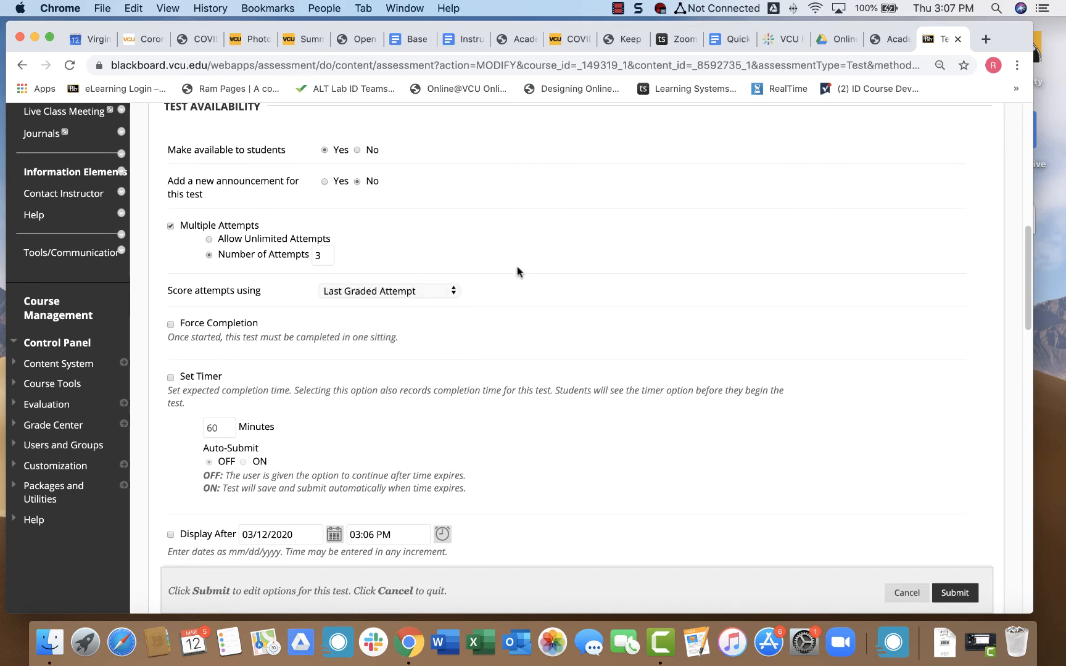
scroll(517, 271, "down", 5)
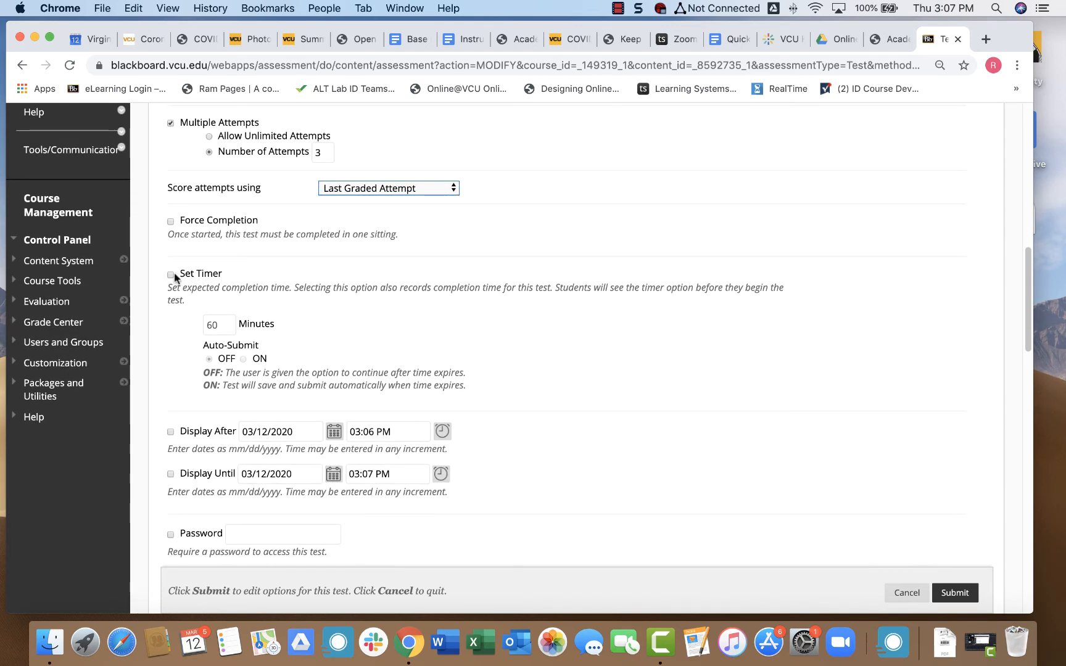
Turn on a 20-minute timer, replacing 60, with Auto-Submit set to ON.
left_click(179, 274)
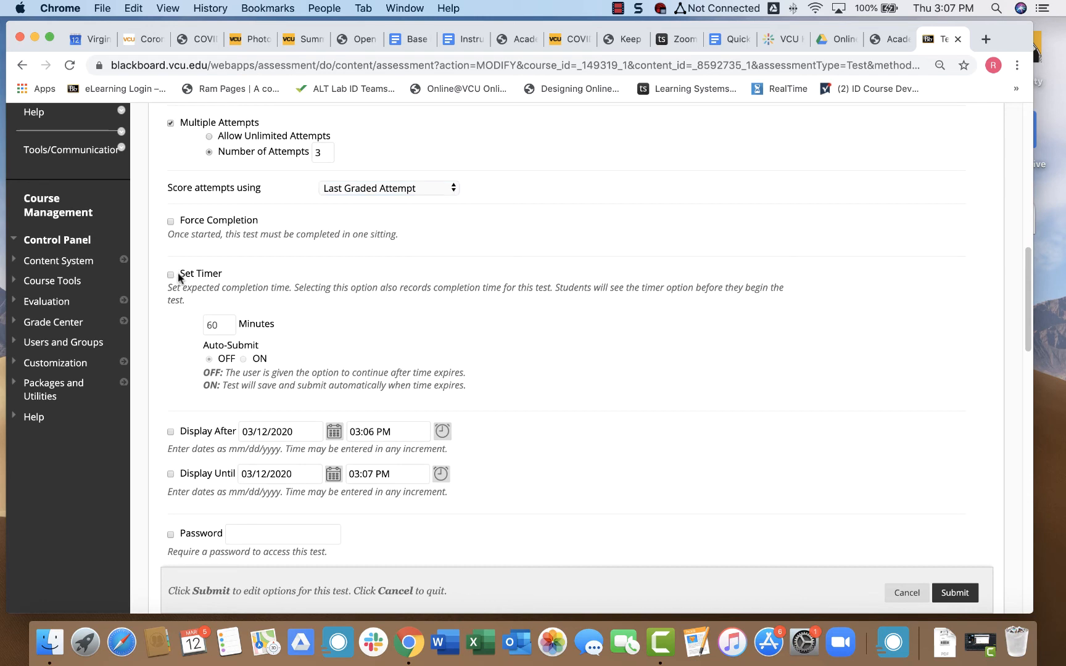
left_click(219, 274)
left_click(220, 325)
key("BackSpace")
key("BackSpace")
type("20")
left_click(267, 288)
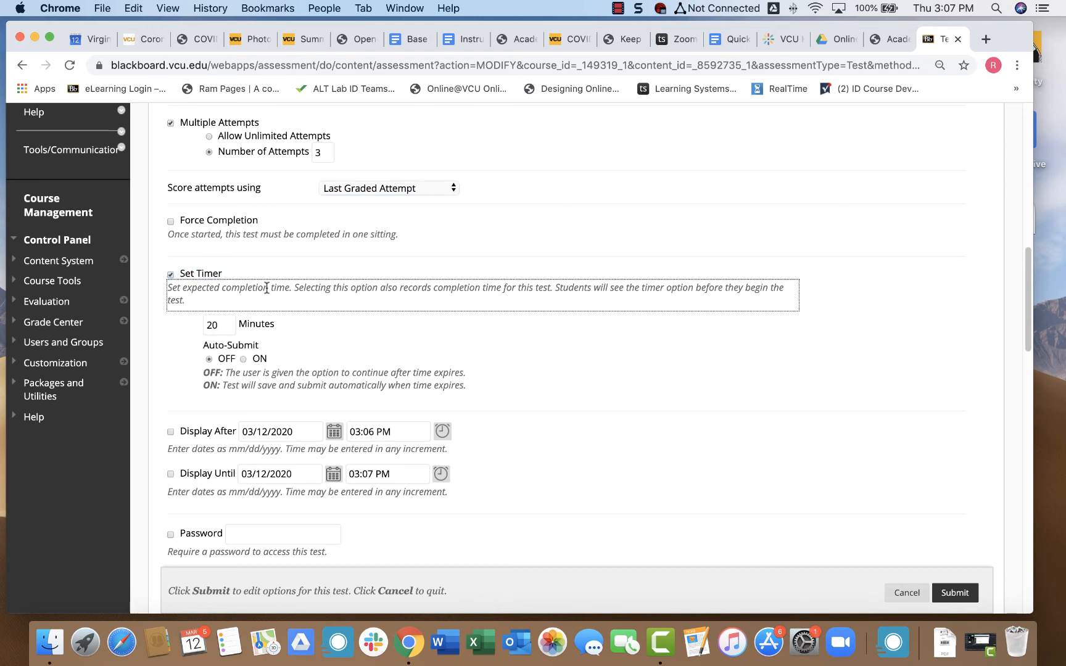
scroll(258, 320, "down", 3)
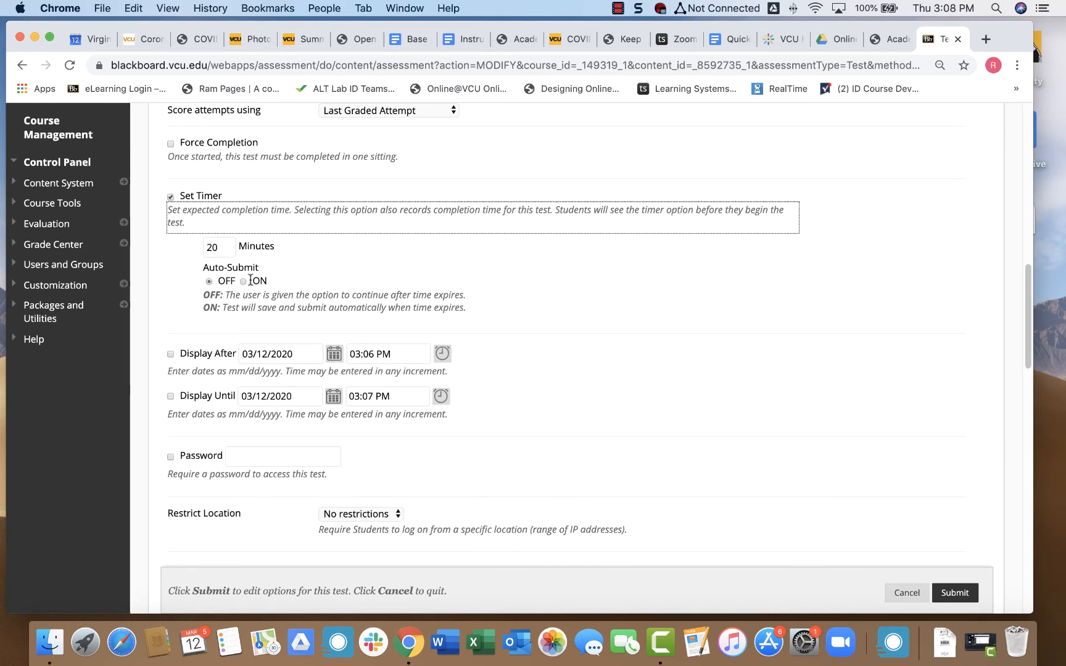
left_click(244, 282)
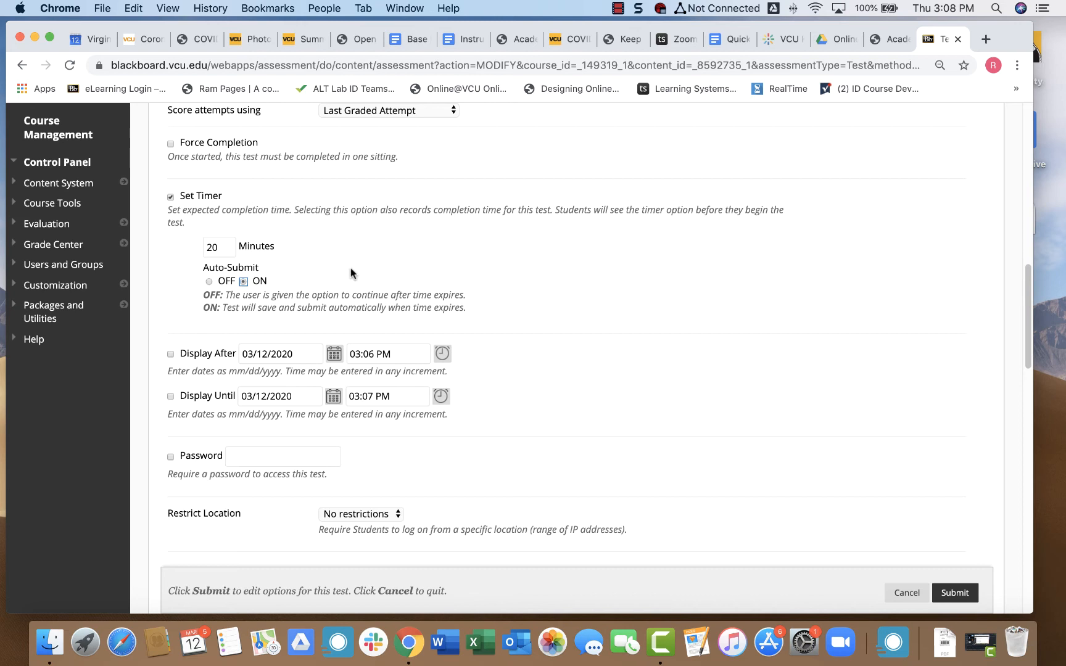
Check the Display After date calendar and close it without picking a date.
left_click(181, 352)
left_click_drag(182, 356, 232, 360)
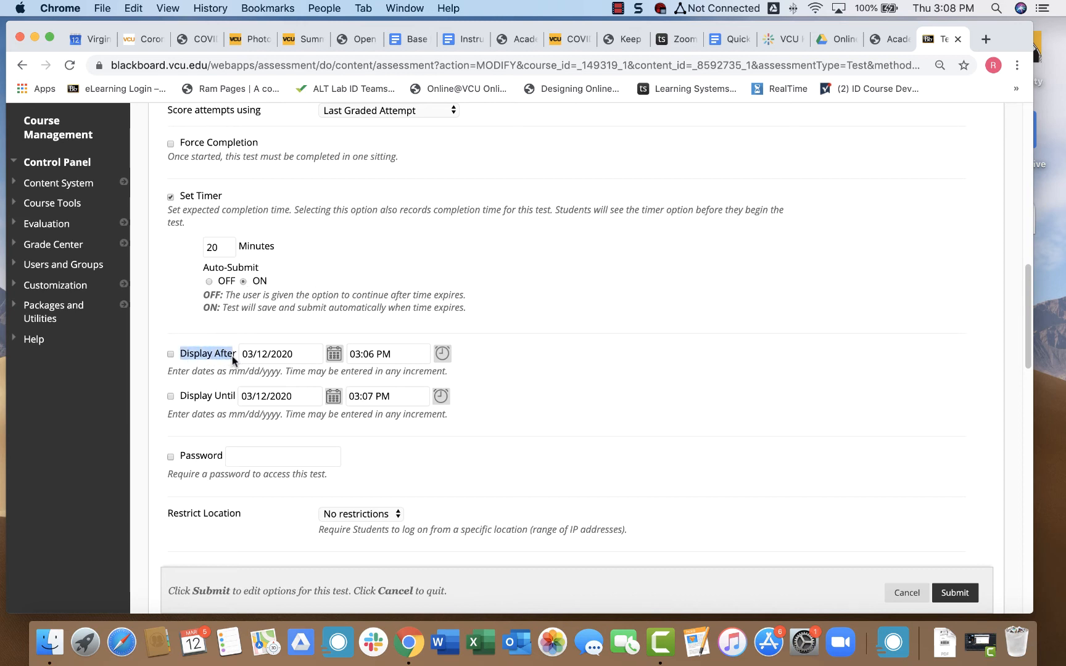
left_click(333, 357)
left_click(543, 298)
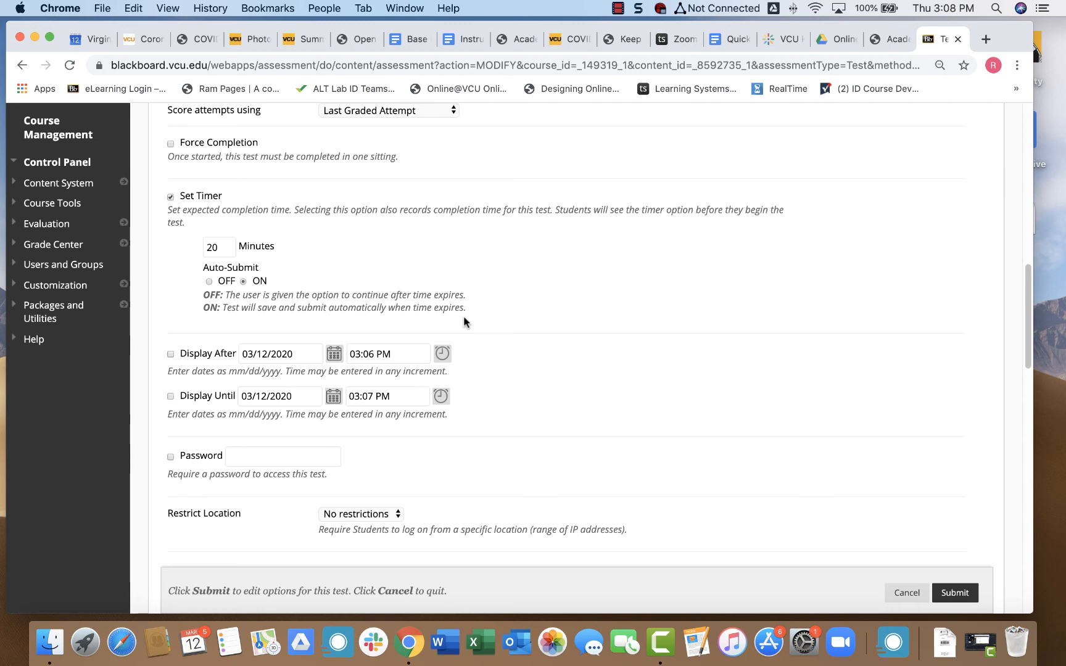
Scroll past Due Date and Self-Assessment Options to the Test Presentation section.
scroll(464, 321, "down", 5)
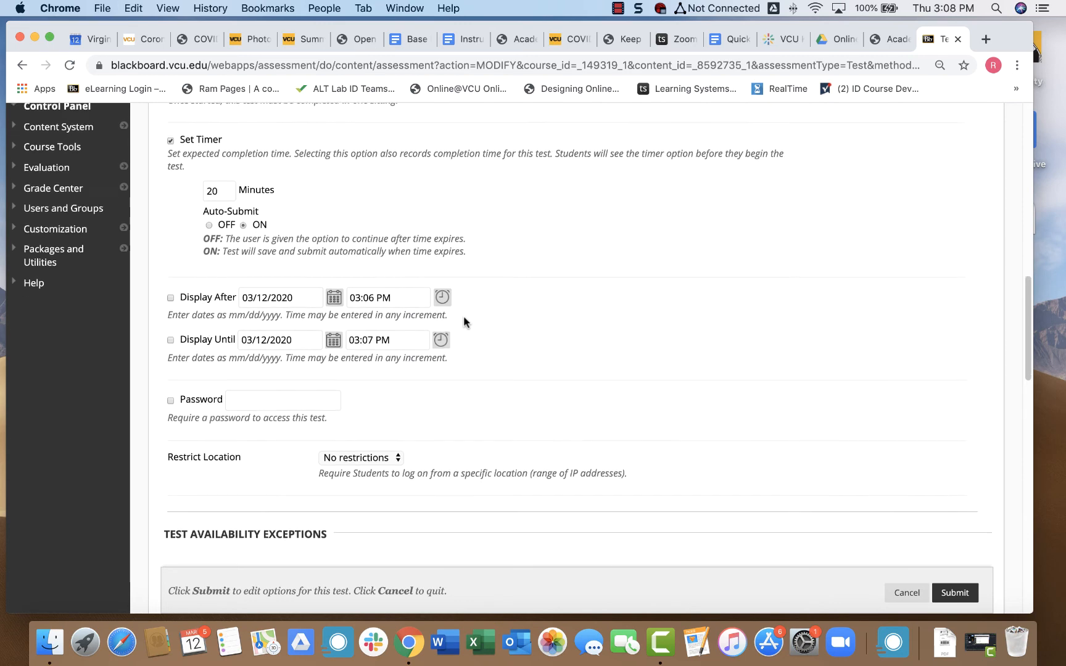
scroll(149, 365, "down", 7)
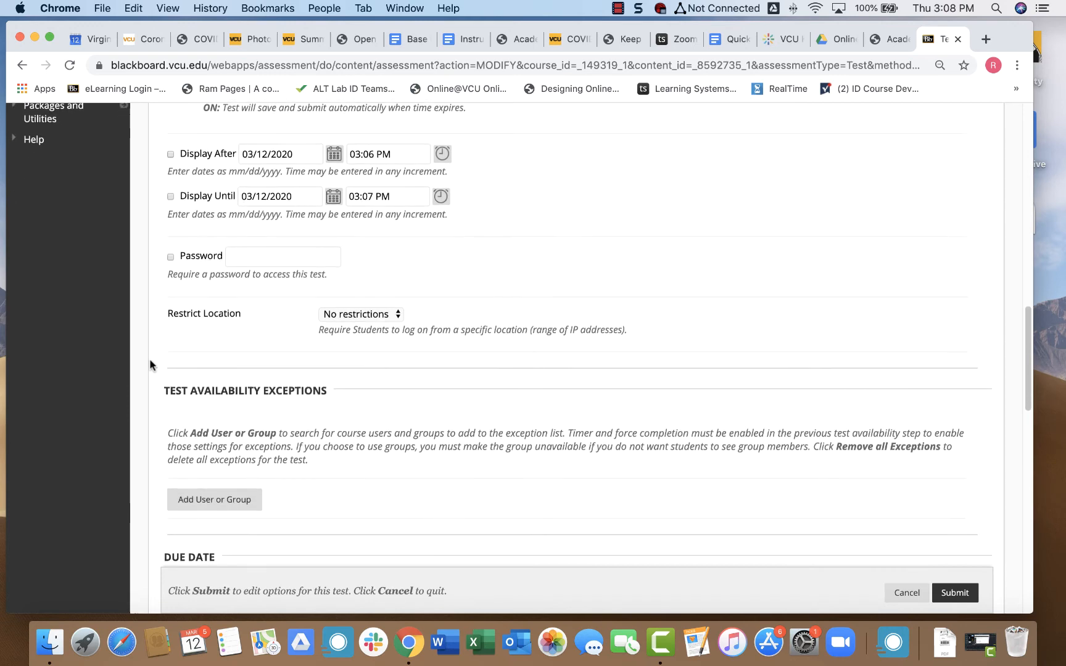
scroll(150, 364, "down", 6)
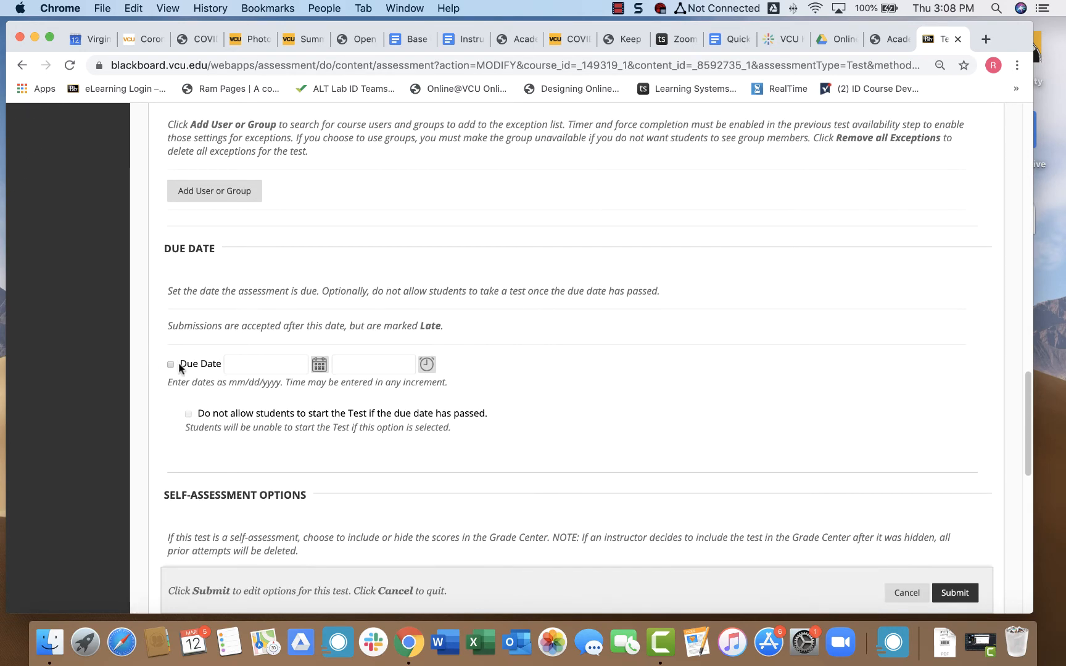
left_click_drag(178, 365, 220, 366)
left_click(167, 421)
scroll(166, 420, "down", 5)
scroll(165, 420, "down", 6)
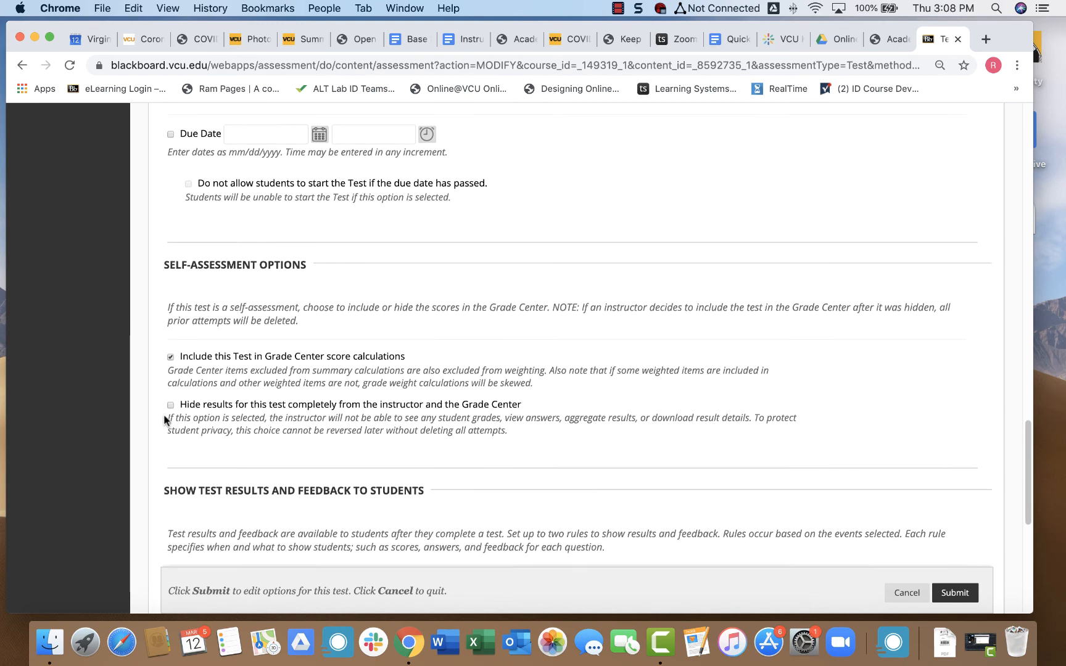
scroll(164, 416, "down", 2)
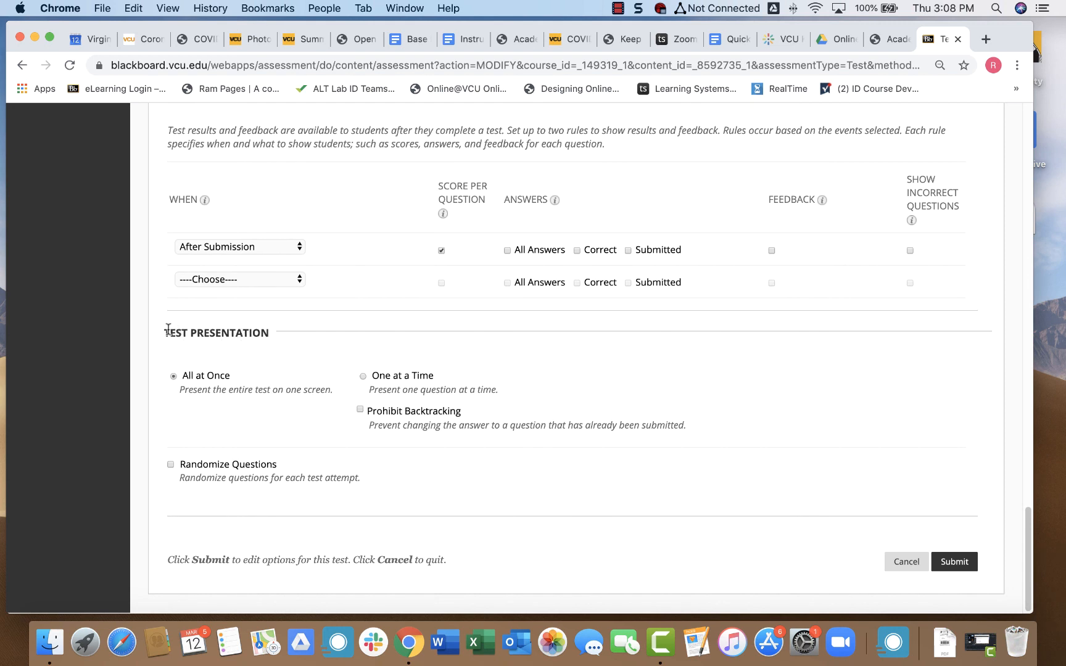
Set the Randomize Questions checkbox under Test Presentation.
left_click_drag(169, 333, 269, 336)
left_click(234, 379)
left_click_drag(277, 464, 179, 464)
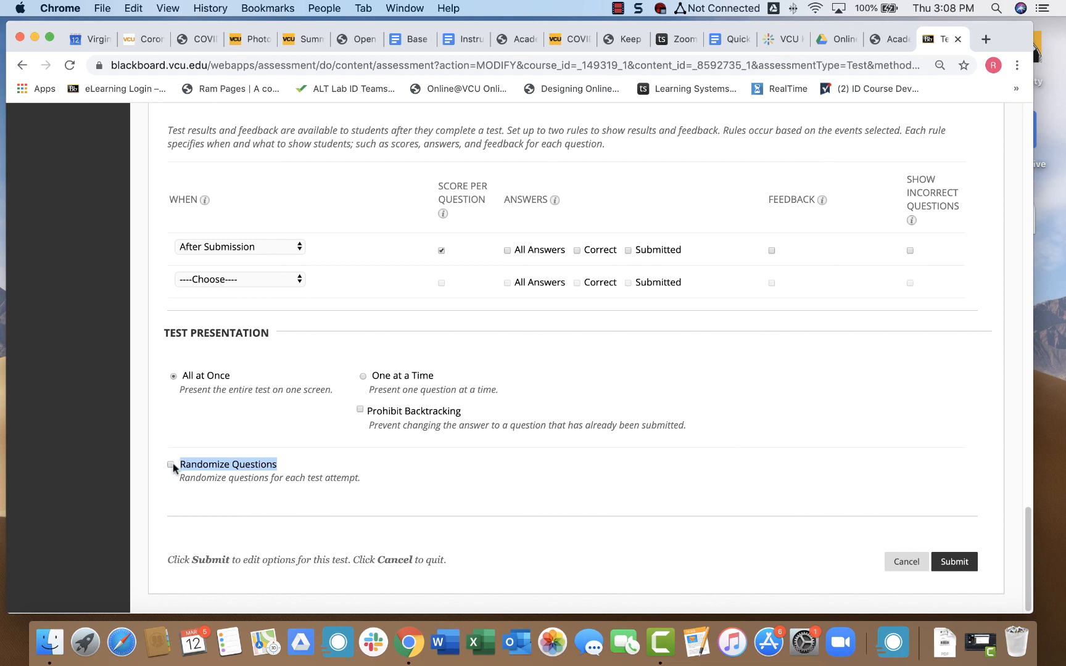
left_click(250, 468)
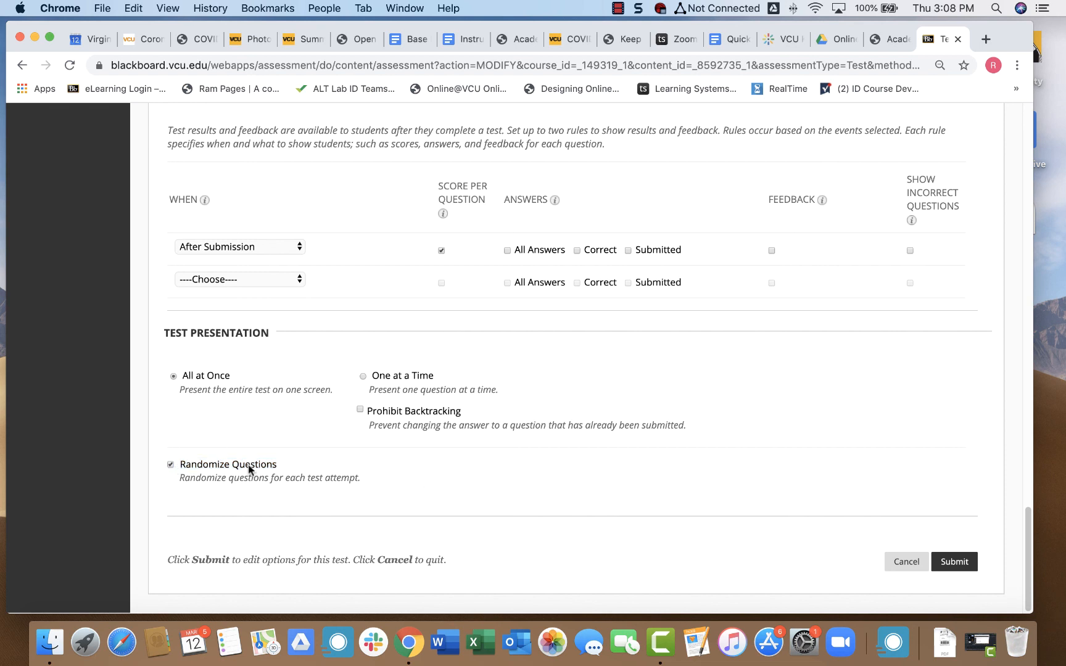
left_click(203, 470)
Submit the test options and open the Exams area listing Chapter 5 Test.
left_click(949, 563)
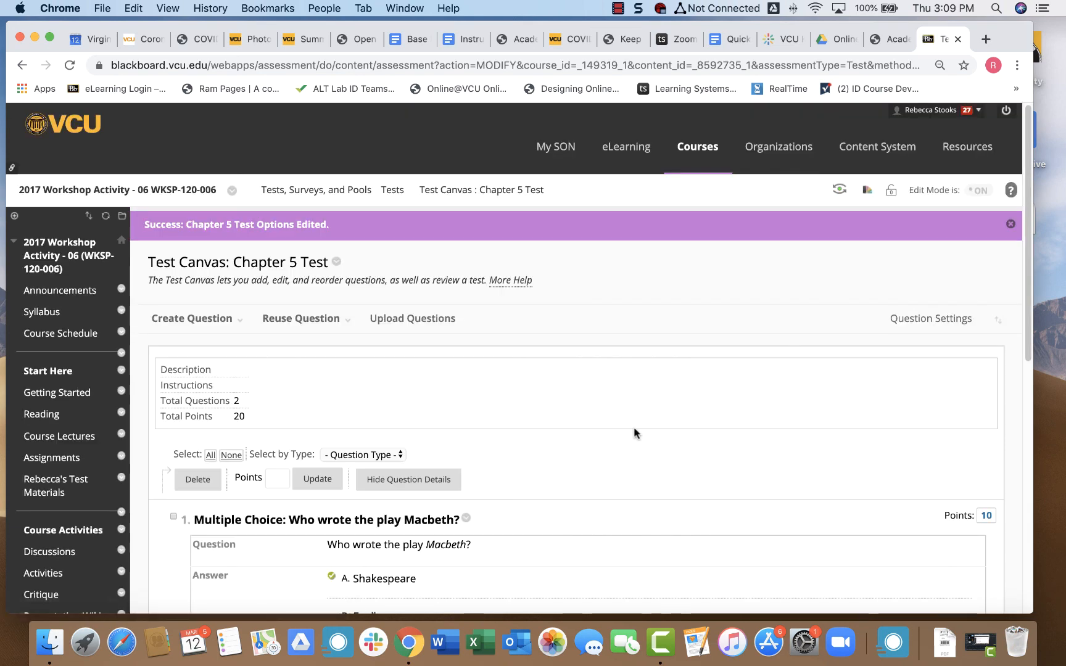
scroll(45, 424, "down", 5)
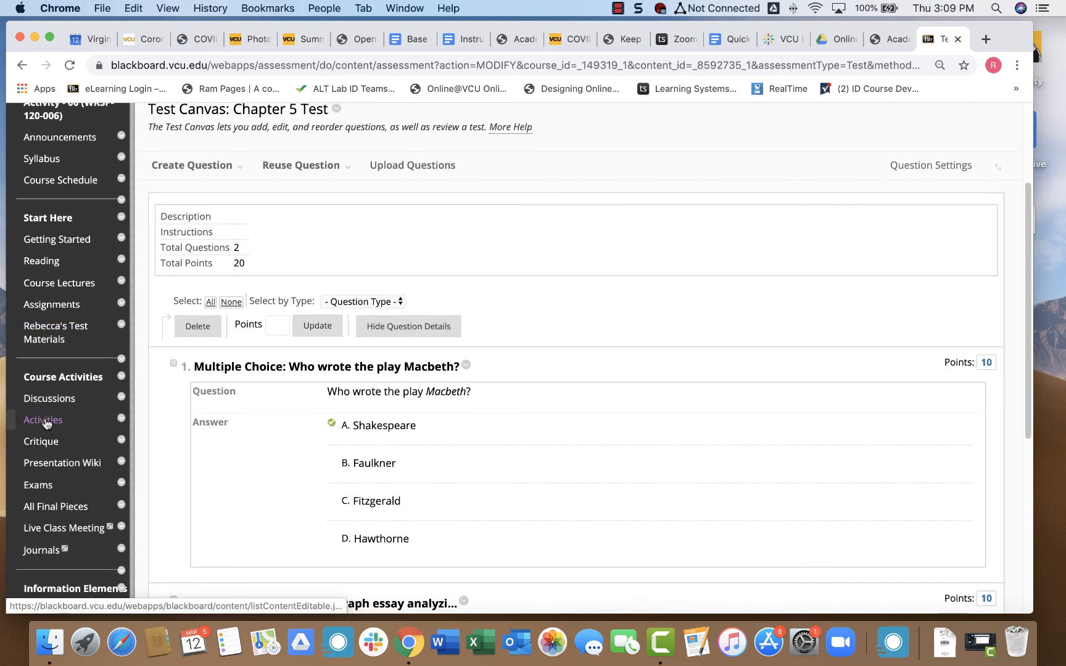
left_click(38, 437)
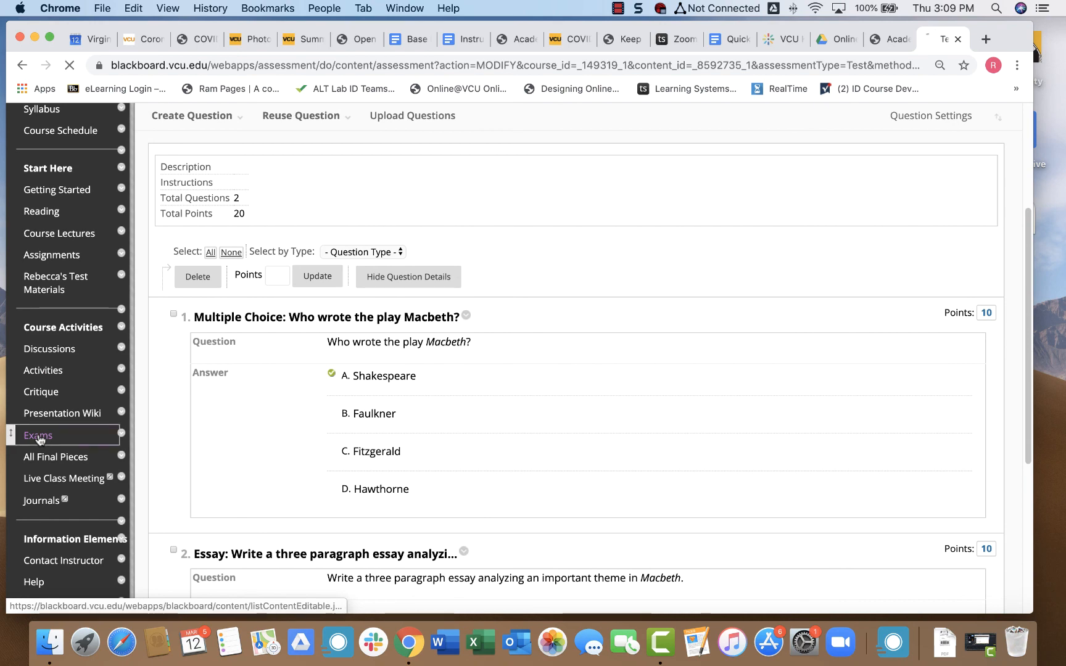
scroll(270, 403, "down", 10)
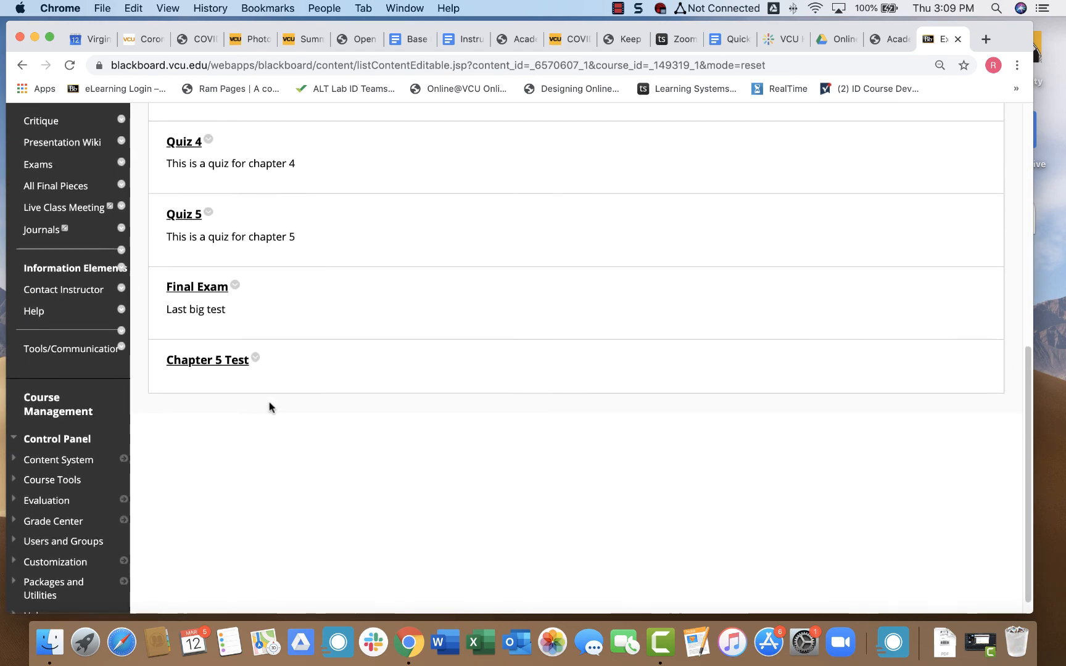